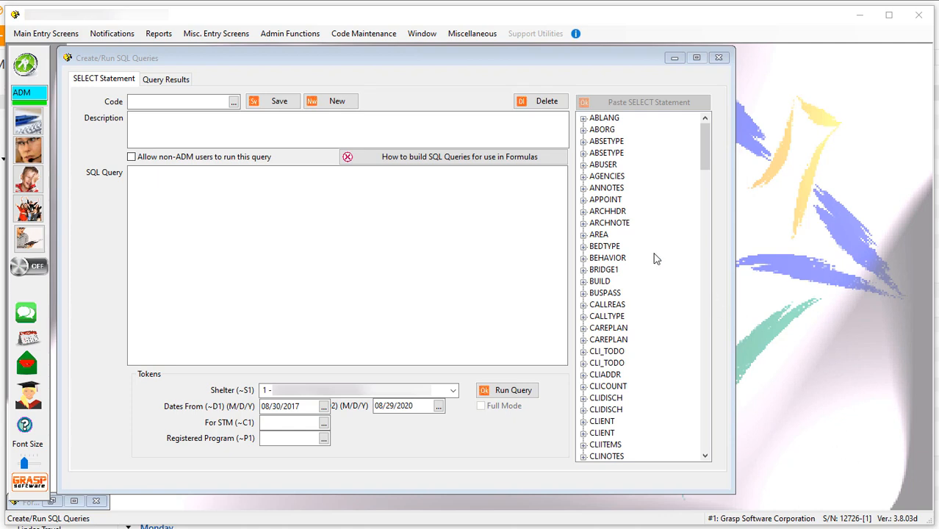
# In the SQL query wizard, select the DATE, DURATION and PETS_INVOLVED columns of the CRISIS table.
pyautogui.click(303, 37)
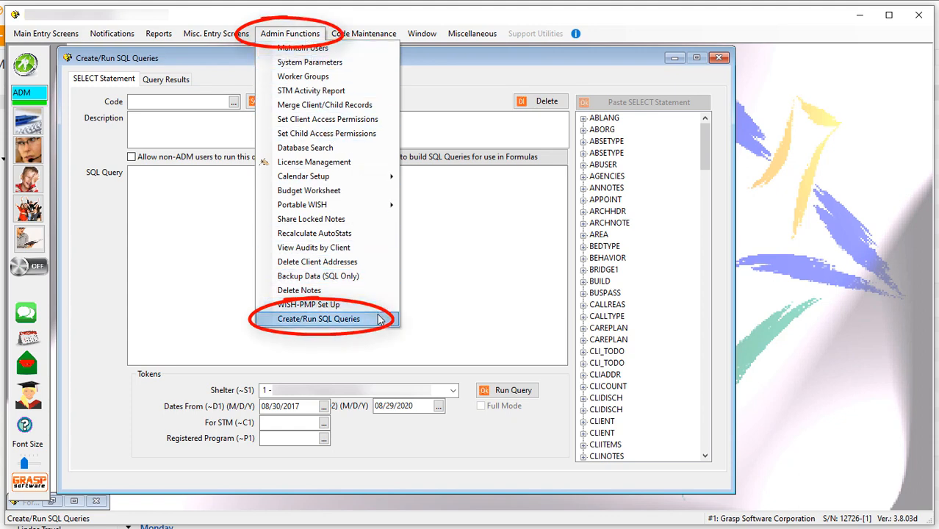
pyautogui.click(423, 102)
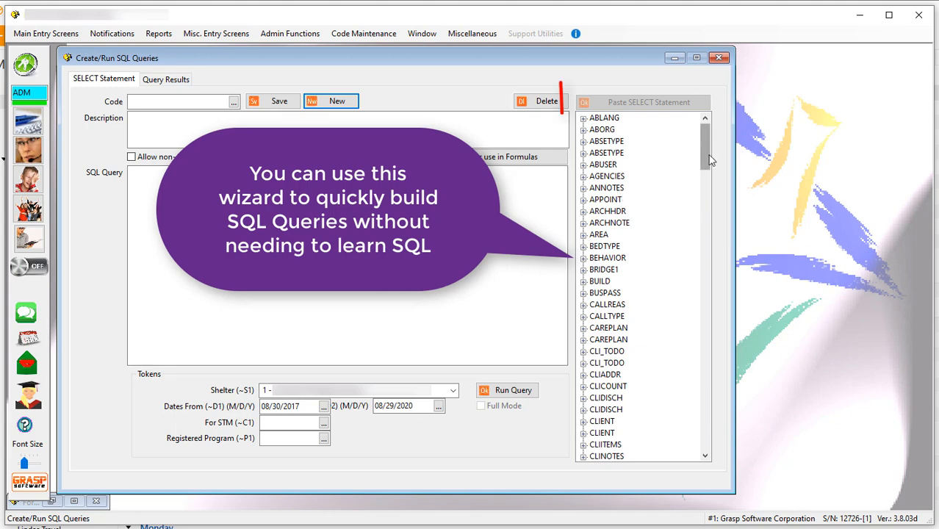
pyautogui.moveTo(709, 153)
pyautogui.mouseDown()
pyautogui.moveTo(701, 261)
pyautogui.moveTo(702, 197)
pyautogui.mouseUp()
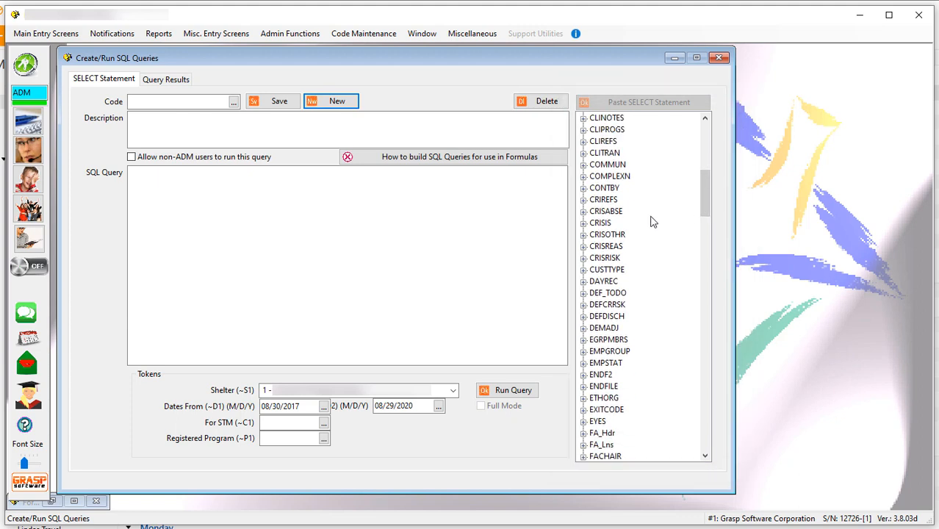
pyautogui.click(583, 225)
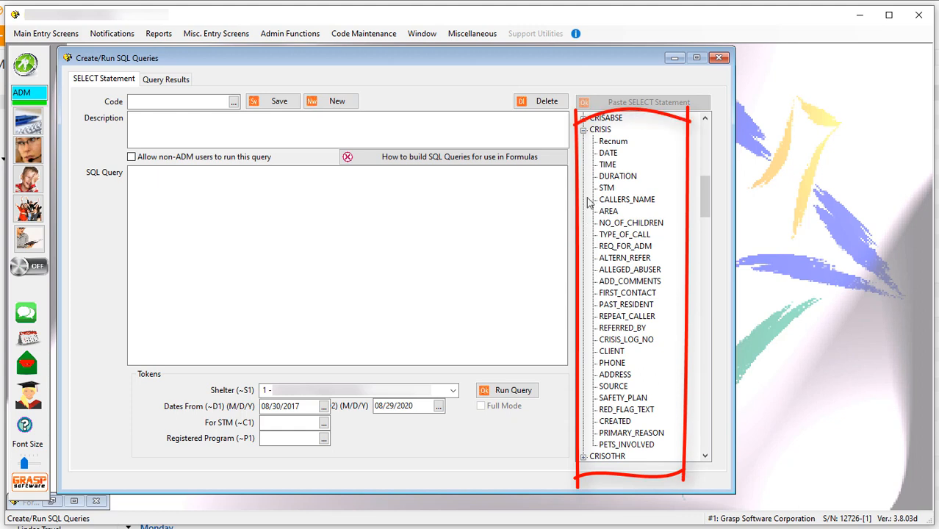
pyautogui.doubleClick(607, 155)
pyautogui.click(662, 387)
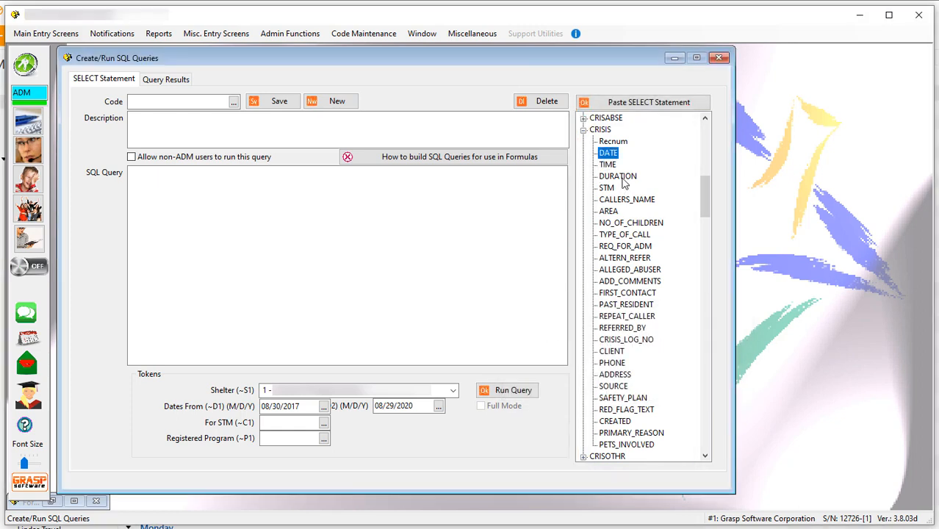
pyautogui.doubleClick(623, 182)
pyautogui.press('Return')
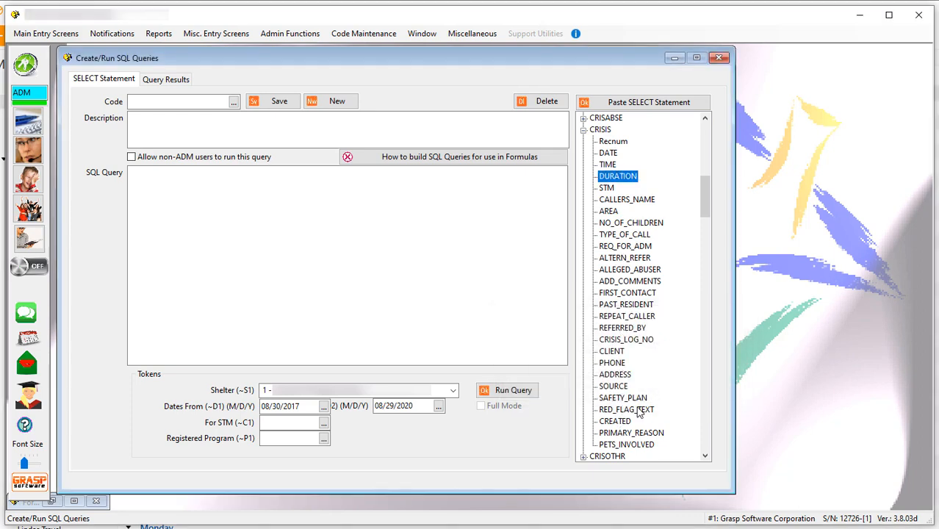
pyautogui.doubleClick(621, 444)
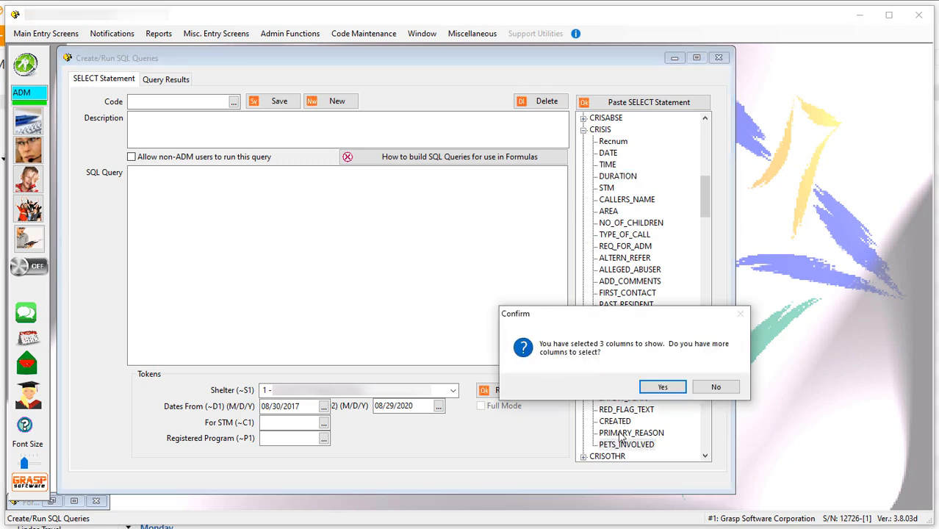
pyautogui.click(661, 387)
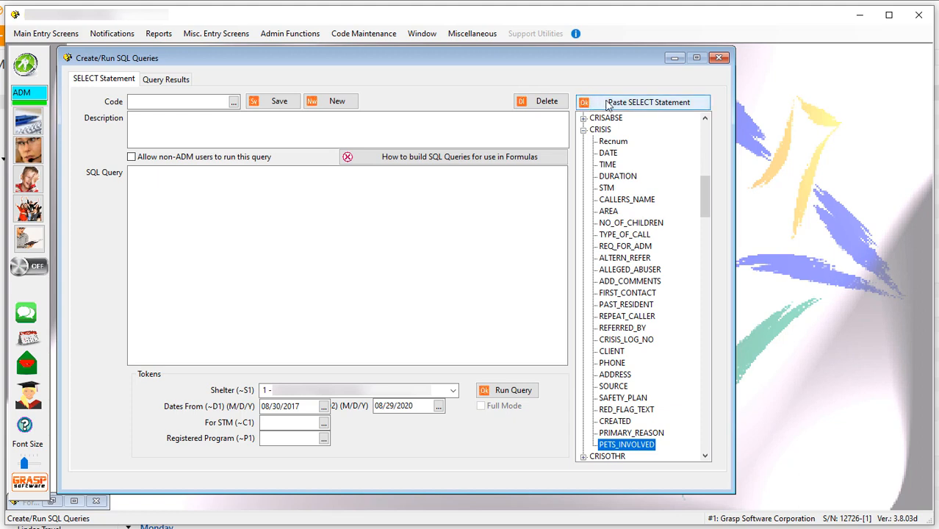
# Paste the SELECT statement for the chosen columns into the query, run it and return to the statement.
pyautogui.click(649, 107)
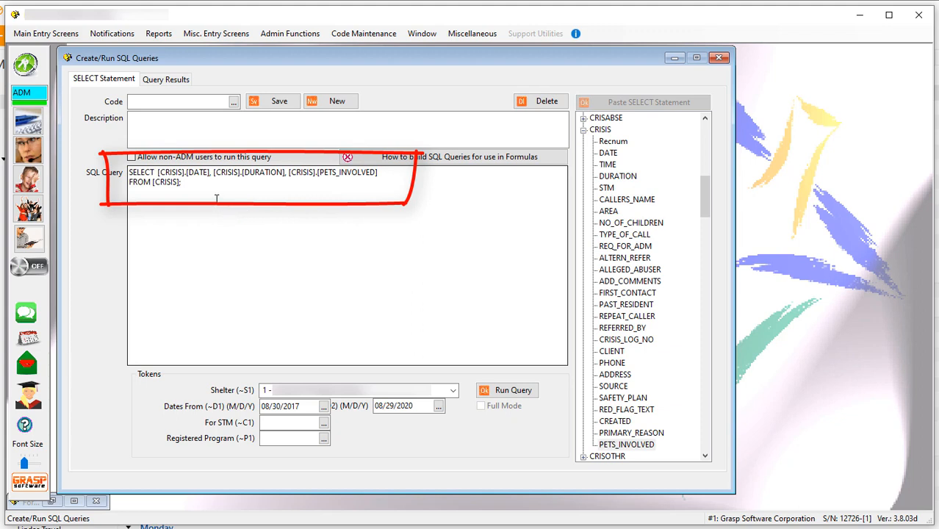
pyautogui.click(514, 392)
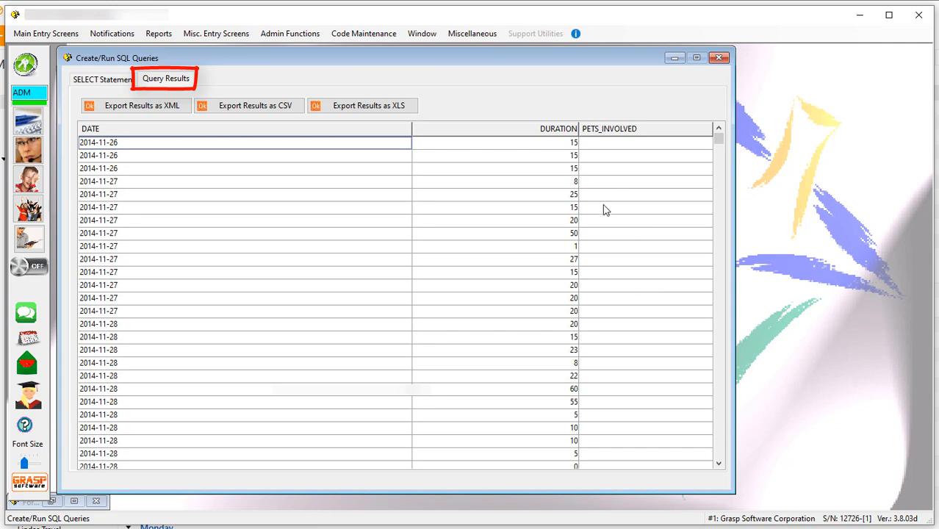
pyautogui.click(110, 80)
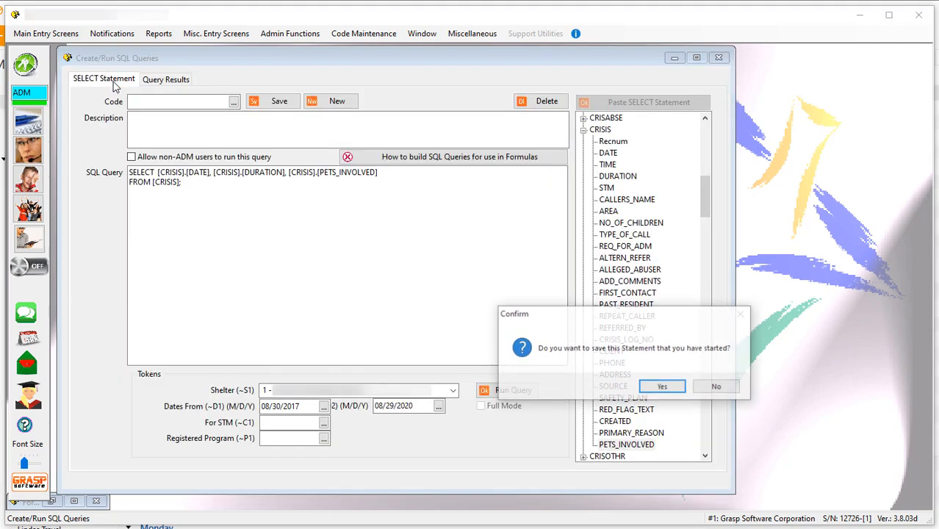
# Save the statement under the code CrisisCallList with the description "This lists Crisis calls showing if pets were involved".
pyautogui.click(662, 387)
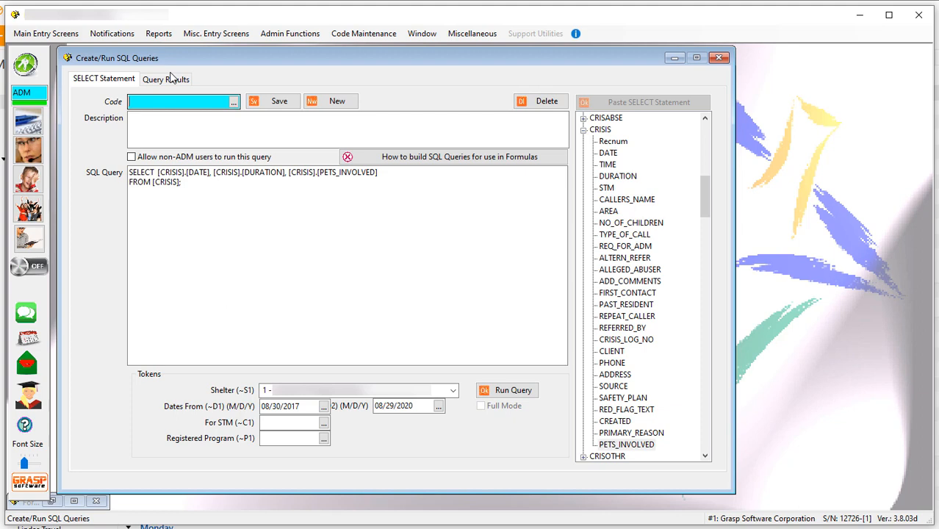
pyautogui.write('CrisisCallList')
pyautogui.click(148, 122)
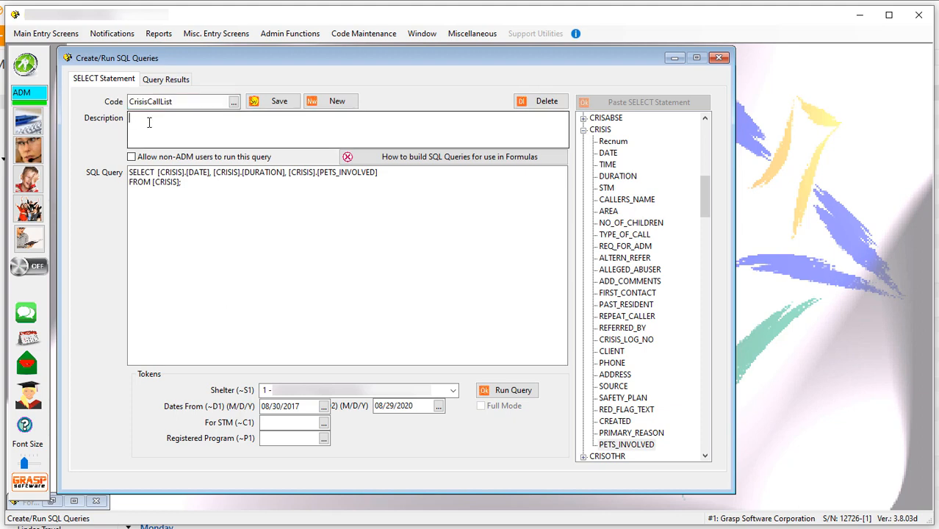
pyautogui.write('This lists Crisis calls showing if pets were involved')
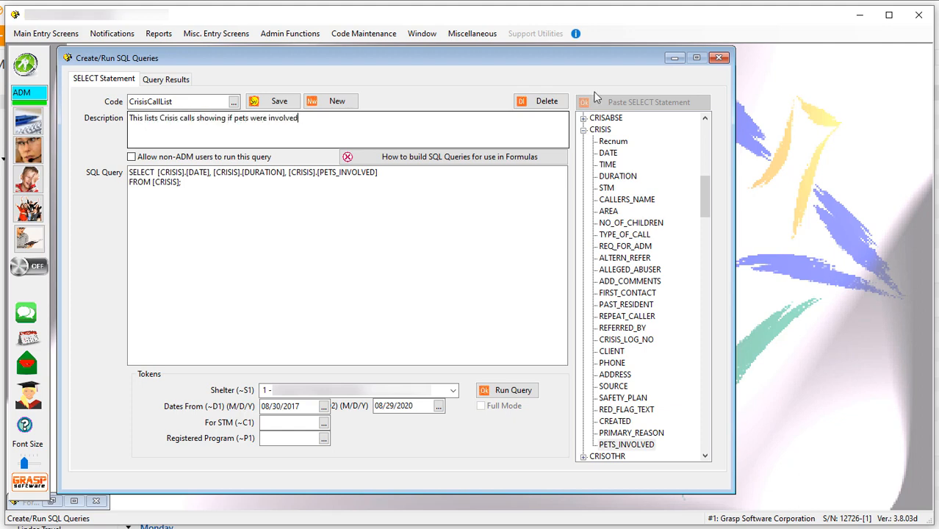
pyautogui.click(273, 101)
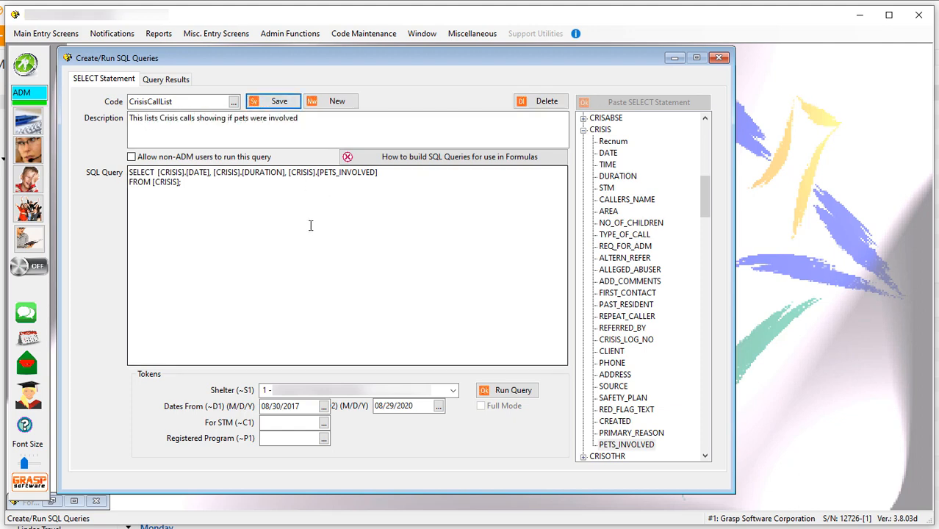
# Load the saved CrisisCallList query and add the line WHERE [DATE] >'2017-01-01' before its closing semicolon.
pyautogui.click(233, 102)
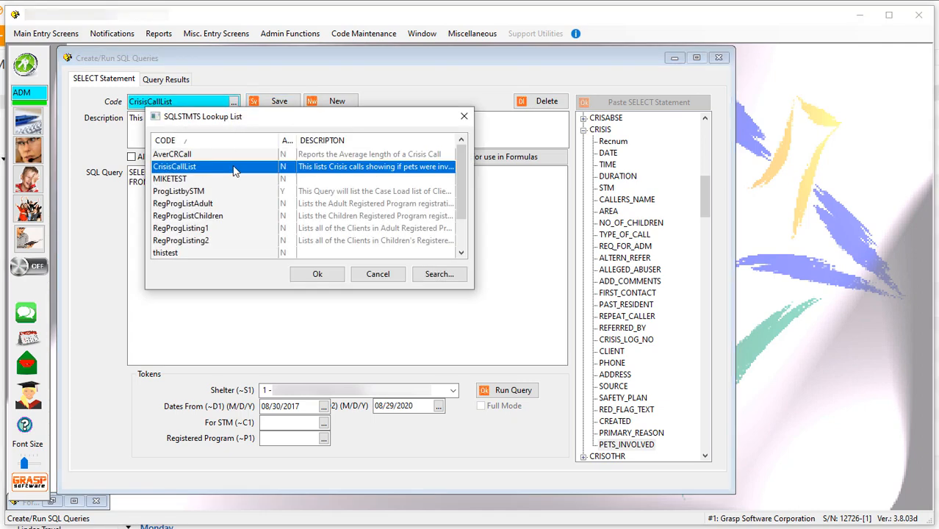
pyautogui.click(314, 273)
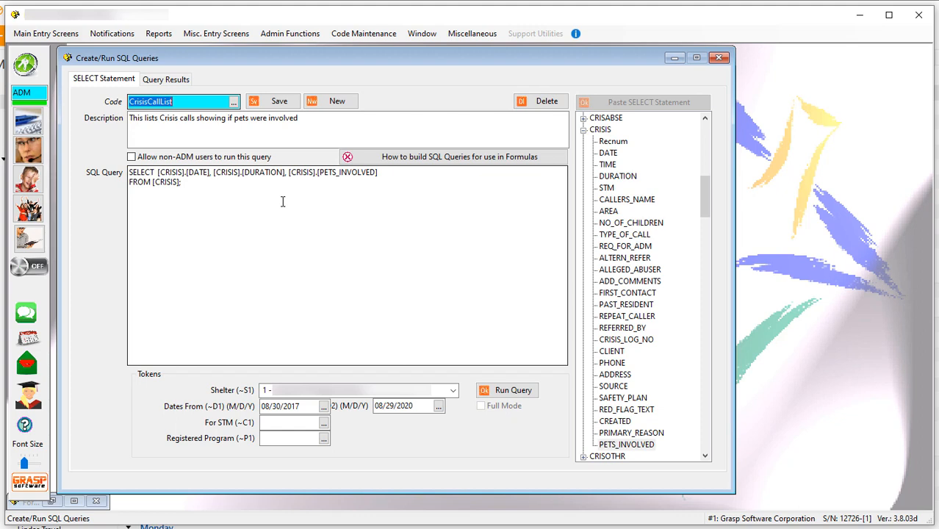
pyautogui.click(182, 184)
pyautogui.press('BackSpace')
pyautogui.write(';')
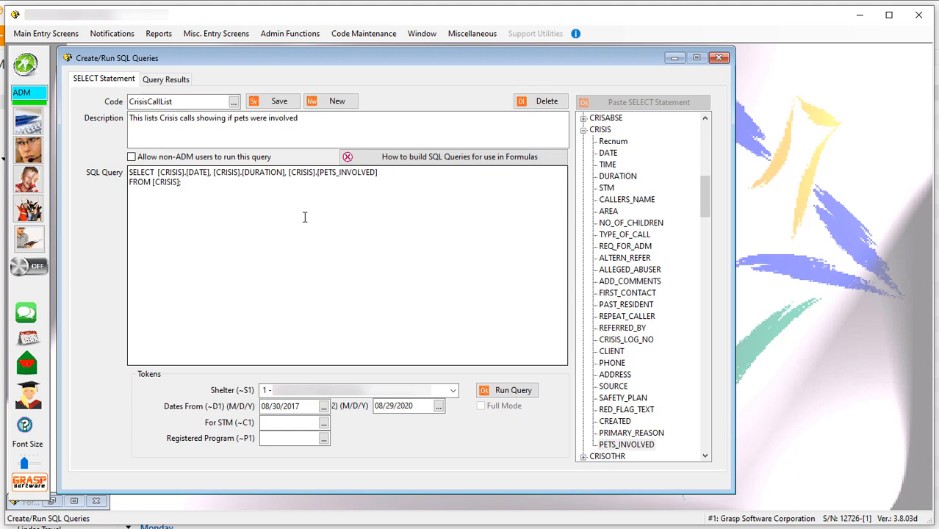
pyautogui.press('Return')
pyautogui.write('wh')
pyautogui.press('BackSpace')
pyautogui.press('BackSpace')
pyautogui.write('WHERE ')
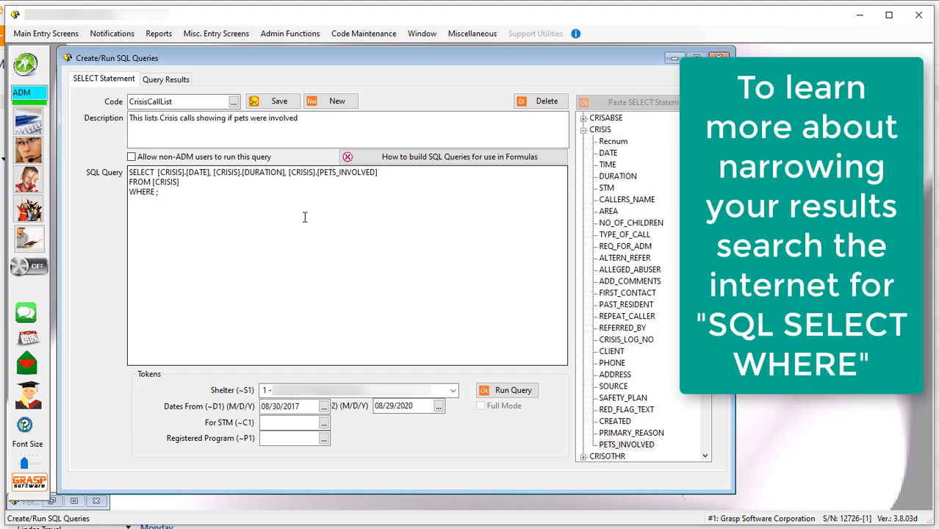
pyautogui.write("[DATE] >'2017-01-01'")
# Add the second condition AND [DATE] <='2017-12-31' on its own line and run the query.
pyautogui.press('Return')
pyautogui.write('AND ')
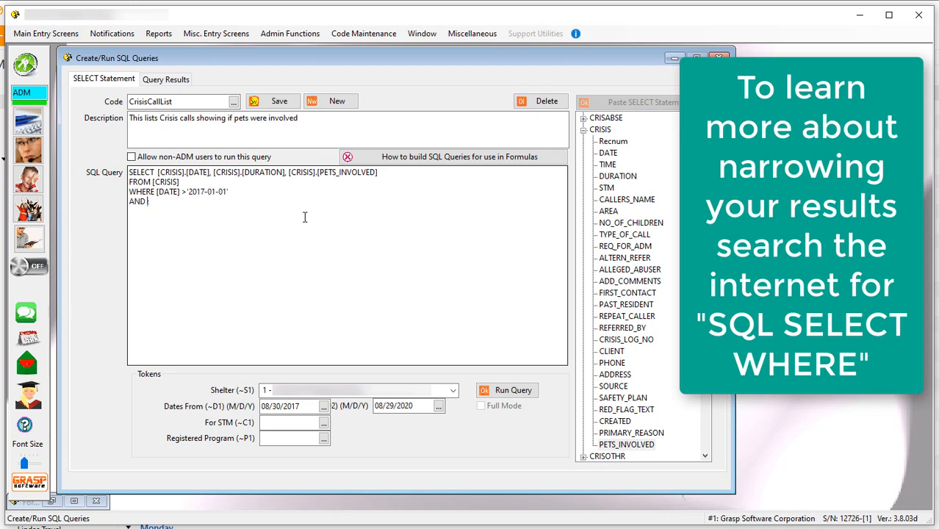
pyautogui.write("[DATE]> <=2017-12-31';")
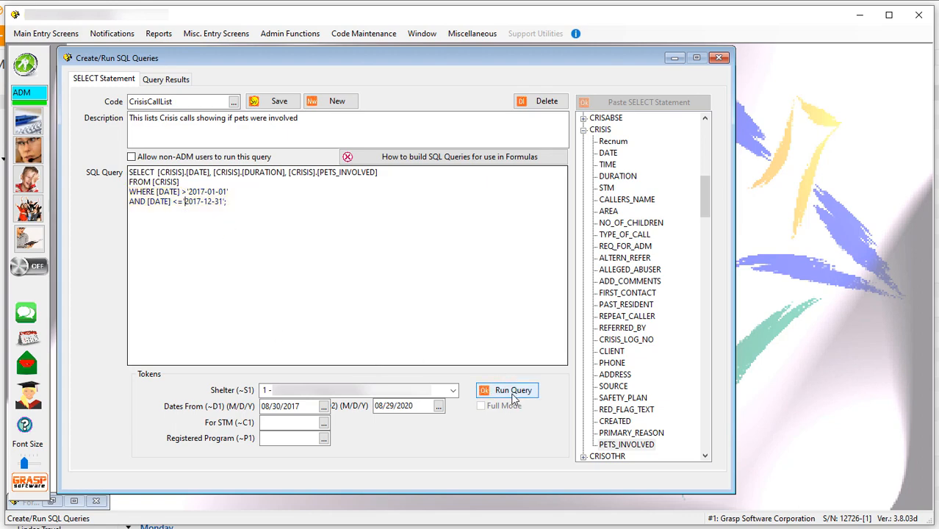
pyautogui.click(514, 391)
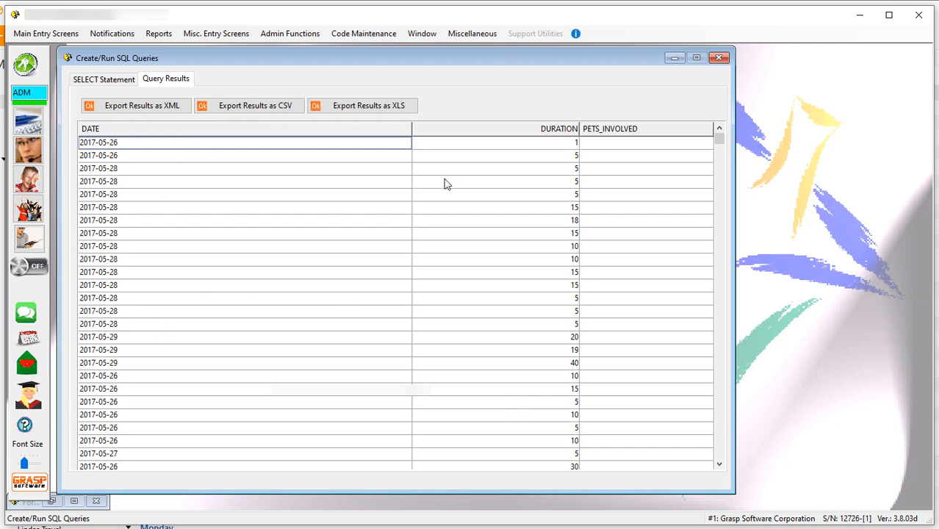
# Sort the query results by DATE, DURATION and PETS_INVOLVED in turn, finishing with DATE.
pyautogui.click(266, 134)
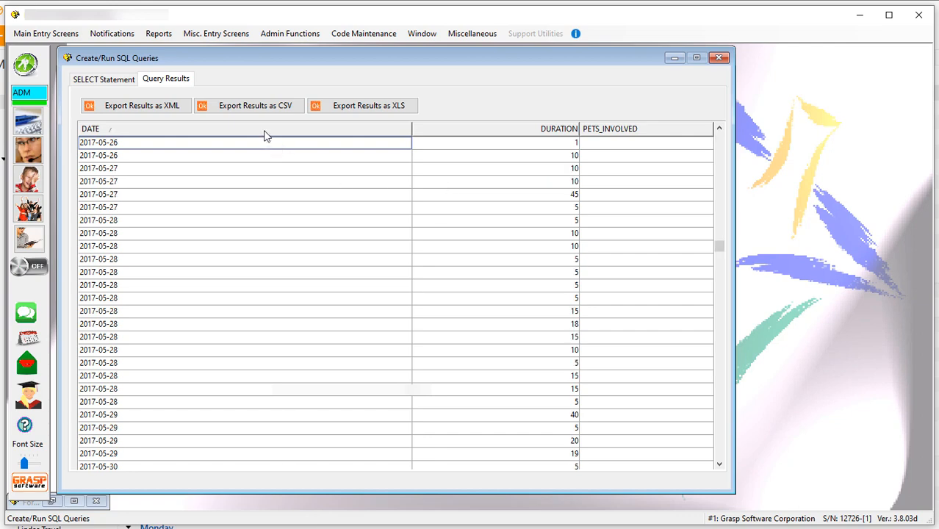
pyautogui.click(465, 133)
pyautogui.click(629, 135)
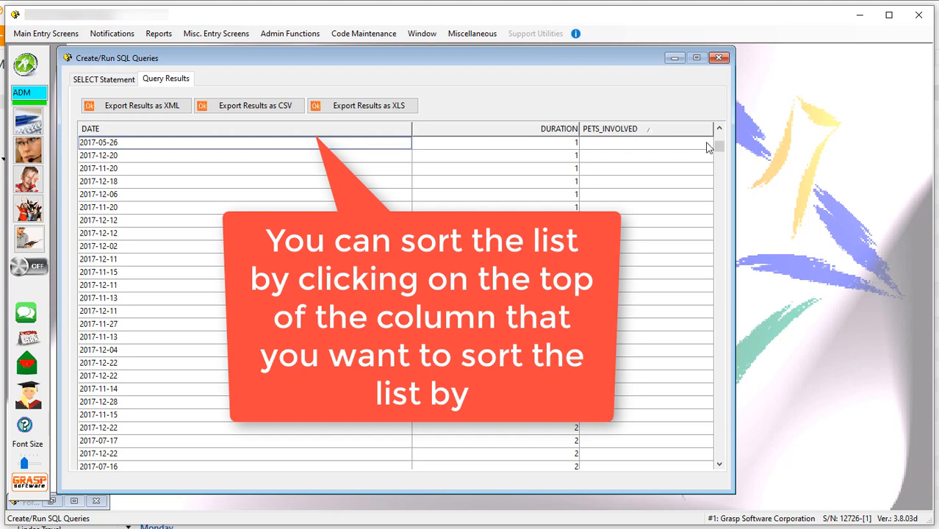
pyautogui.scroll(8, 707, 147)
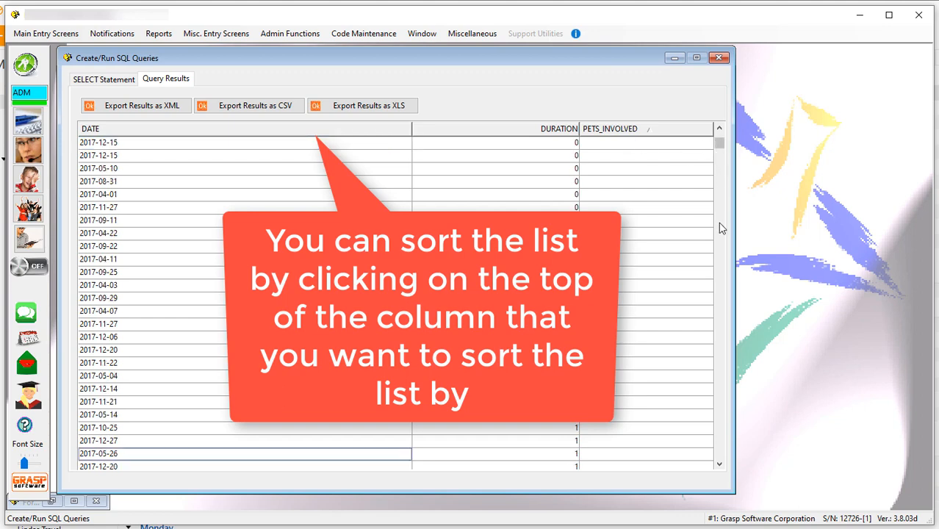
pyautogui.click(235, 133)
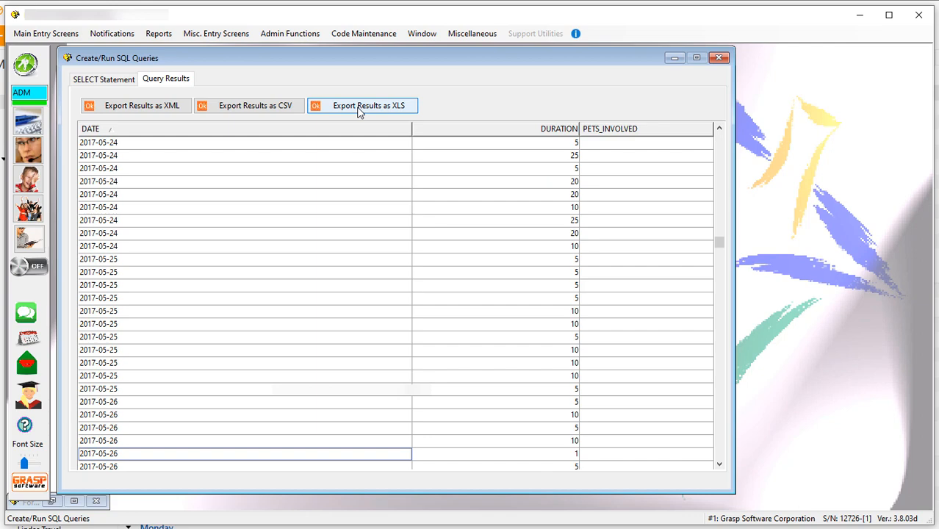
# In the SELECT statement, replace the fixed start date 2017-01-01 with the token ~D1.
pyautogui.click(104, 79)
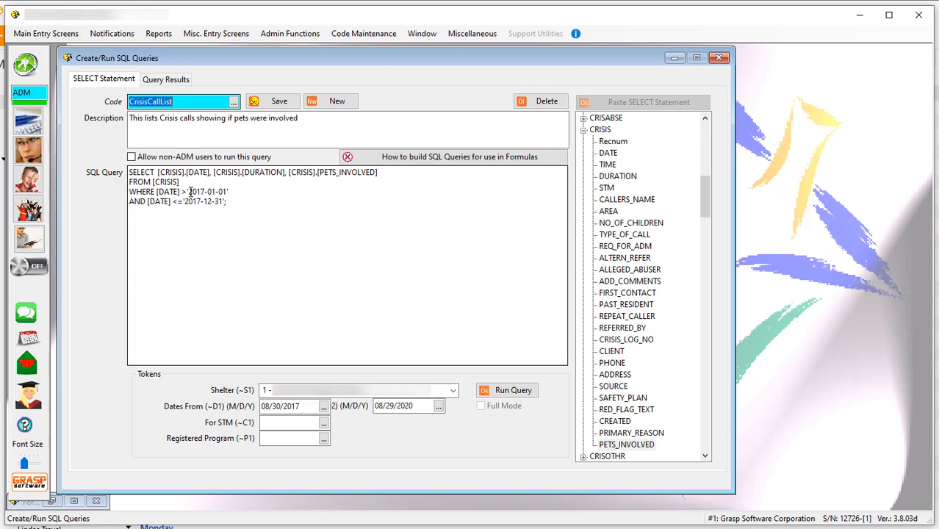
pyautogui.moveTo(190, 191); pyautogui.dragTo(227, 191)
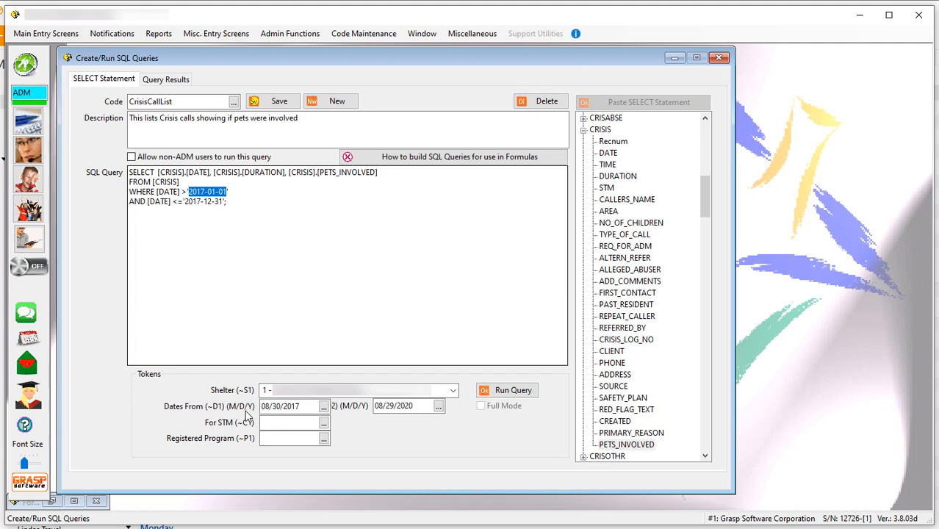
pyautogui.click(189, 193)
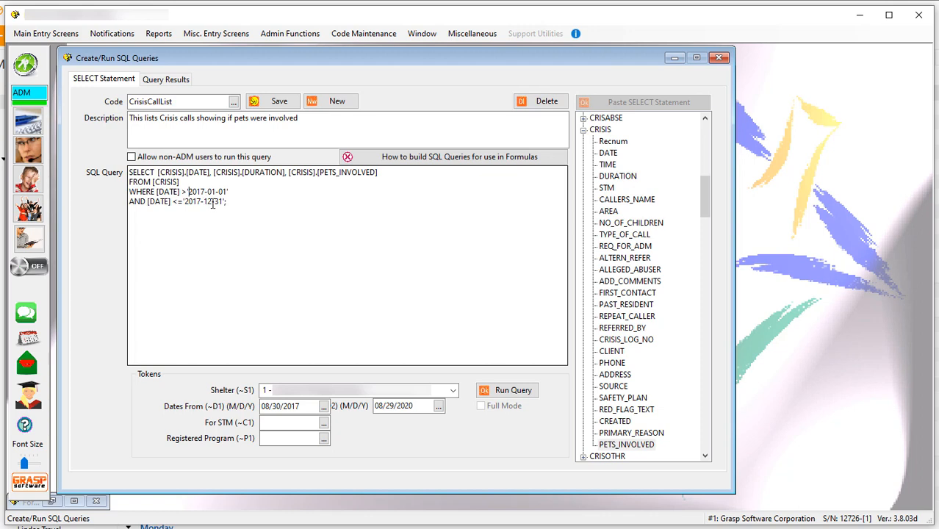
pyautogui.write('~d1')
pyautogui.press('BackSpace')
pyautogui.press('BackSpace')
pyautogui.write('D1')
pyautogui.press('Delete')
pyautogui.press('Delete')
pyautogui.press('Delete')
pyautogui.press('Delete')
pyautogui.press('Delete')
pyautogui.press('Delete')
pyautogui.press('Delete')
pyautogui.press('Delete')
pyautogui.press('Delete')
pyautogui.press('Delete')
# Replace the fixed end date in the AND condition with the token ~D2.
pyautogui.write('~D2')
pyautogui.press('Delete')
pyautogui.press('Delete')
pyautogui.press('Delete')
pyautogui.press('Delete')
pyautogui.press('Delete')
pyautogui.press('Delete')
pyautogui.press('Delete')
pyautogui.press('Delete')
pyautogui.press('Delete')
pyautogui.press('Delete')
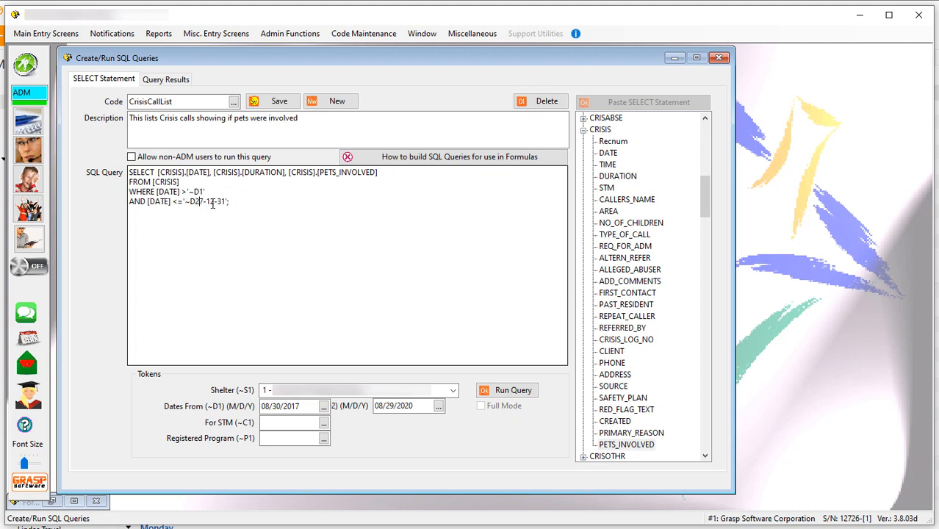
pyautogui.press('Delete')
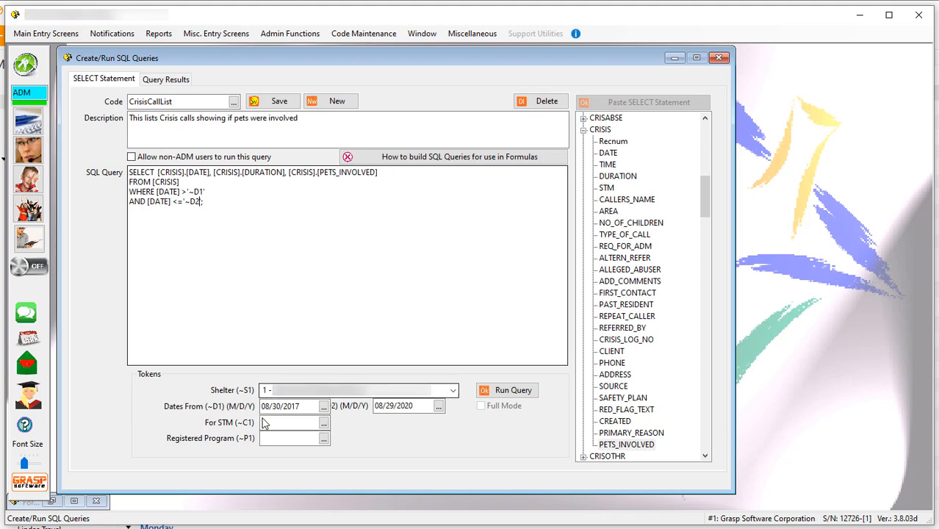
# Set the Dates From (~D1) token to 8/3/2014 and run the query.
pyautogui.click(324, 407)
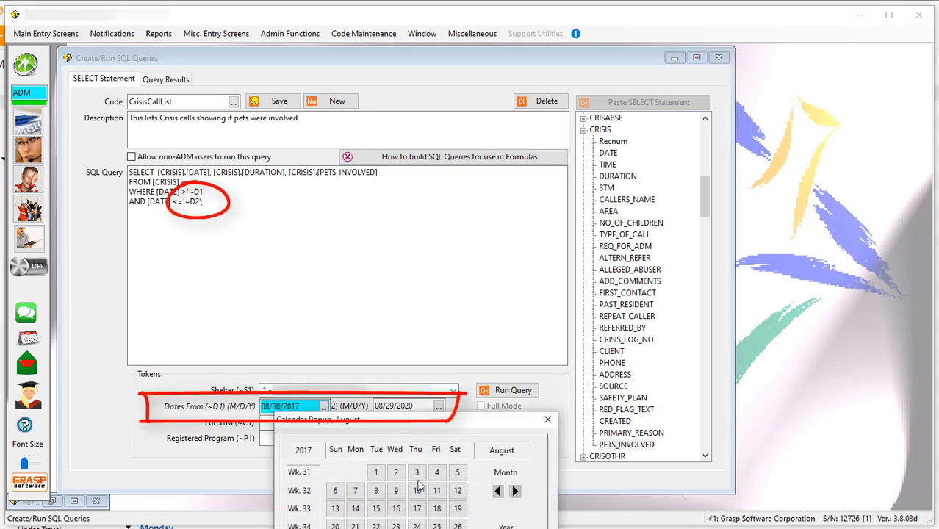
pyautogui.click(497, 528)
pyautogui.click(498, 528)
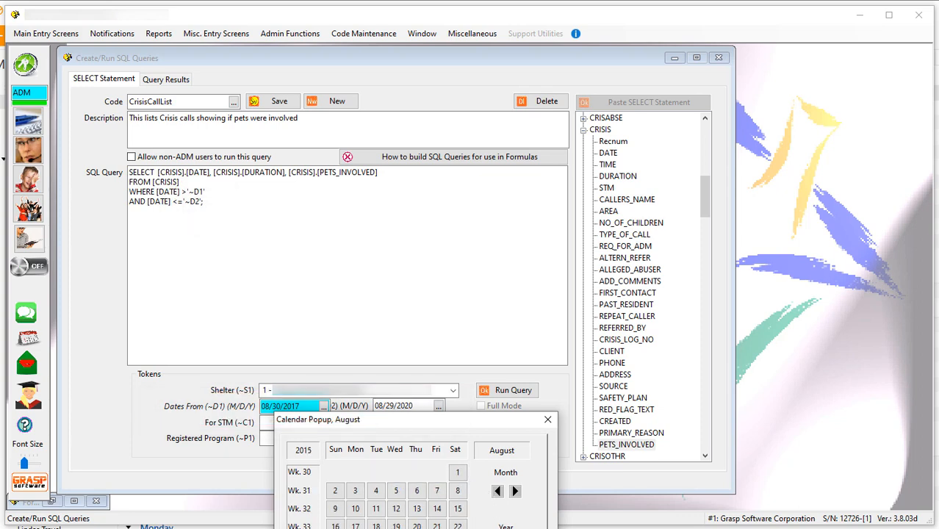
pyautogui.click(497, 528)
pyautogui.click(335, 491)
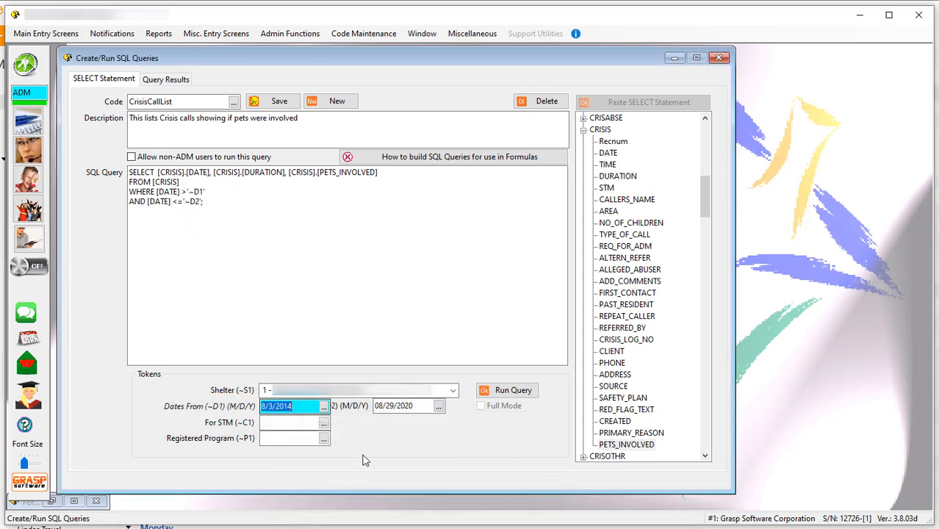
pyautogui.click(514, 390)
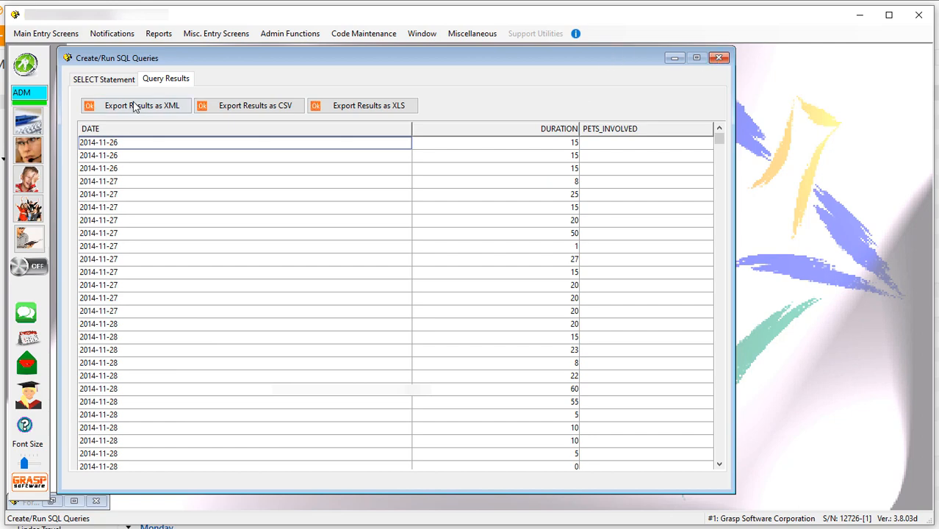
# Return to the CrisisCallList SELECT statement, allow non-ADM users to run this query, and save it.
pyautogui.click(107, 81)
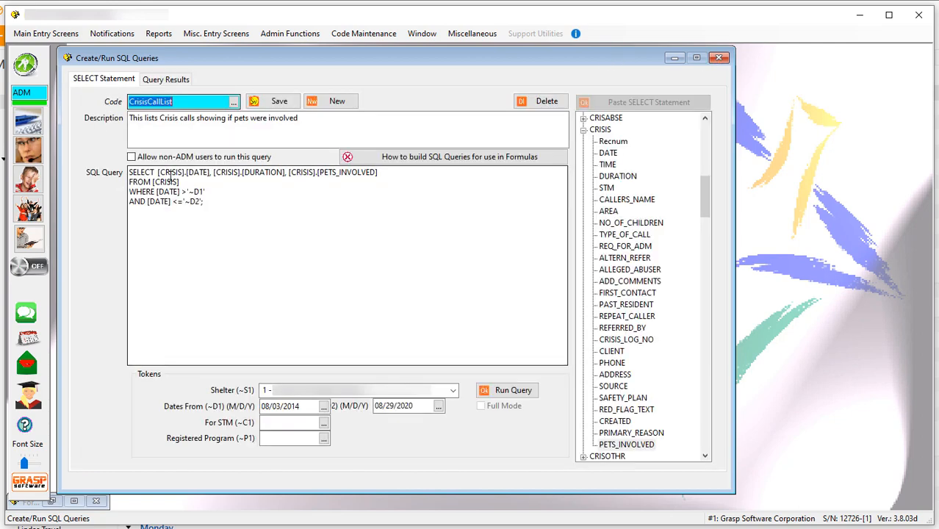
pyautogui.click(278, 99)
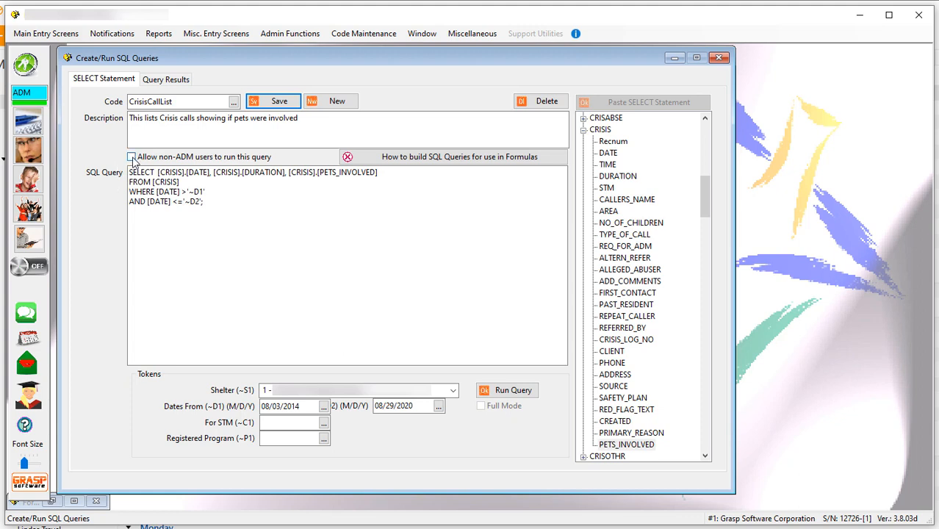
pyautogui.click(132, 157)
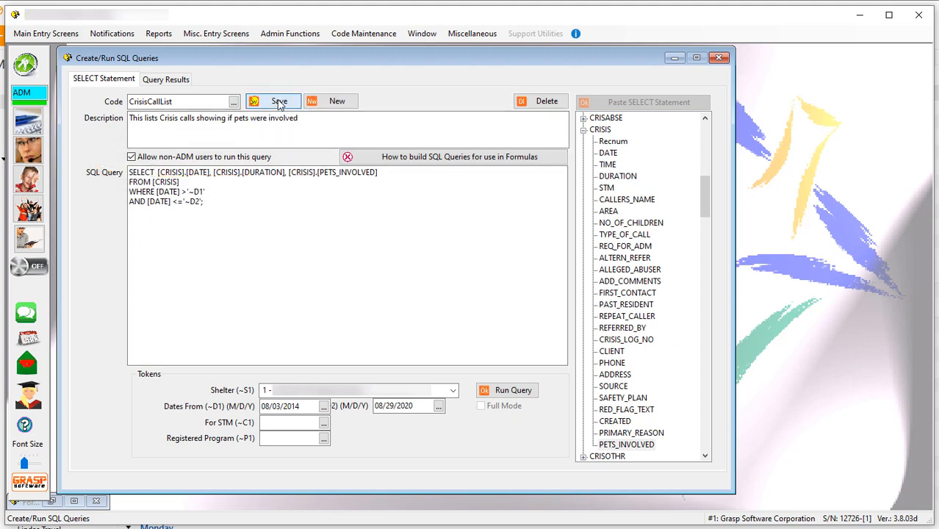
pyautogui.click(280, 103)
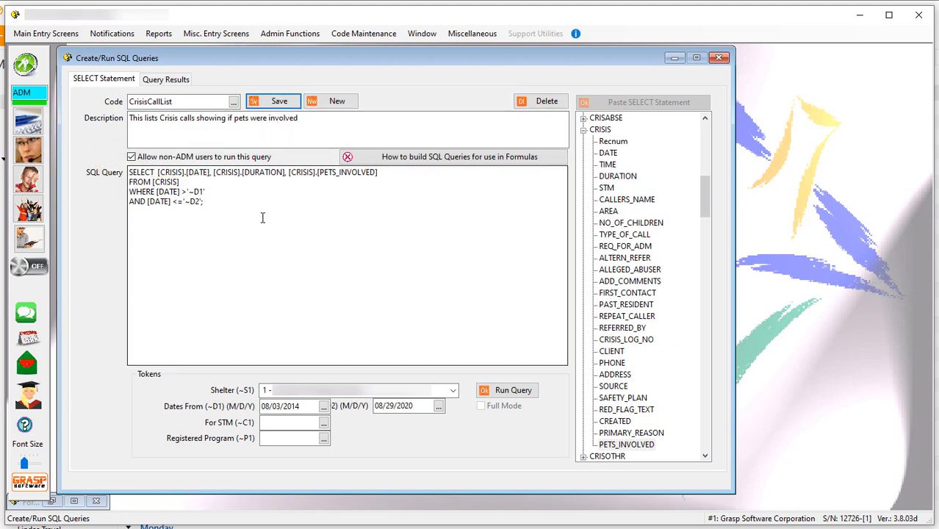
pyautogui.click(163, 37)
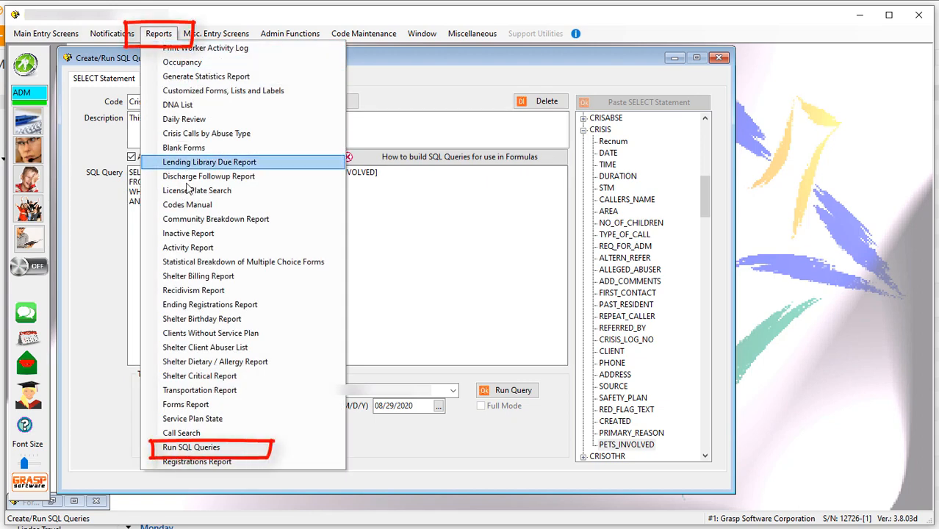
pyautogui.click(217, 448)
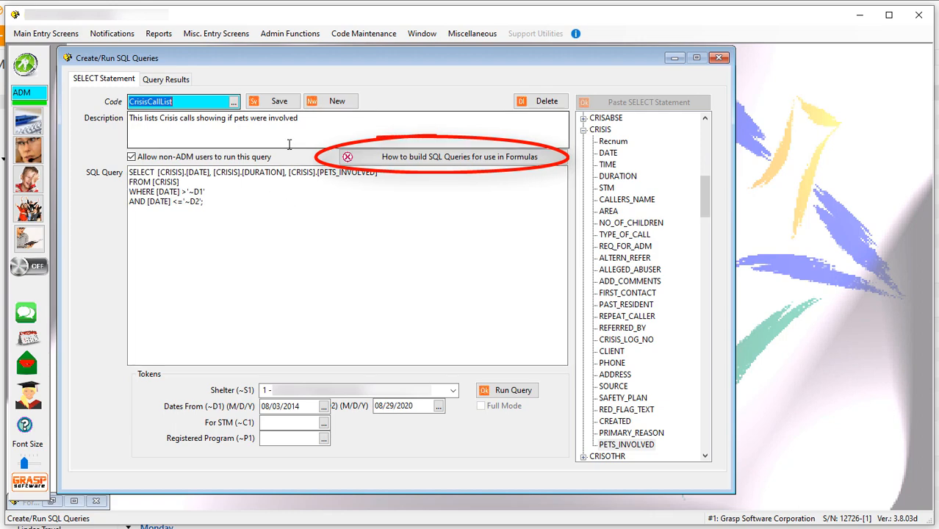
# Open the Formula Builder, load INTERN formula 01 (# of VAW Calls) and examine its full formula text.
pyautogui.click(345, 35)
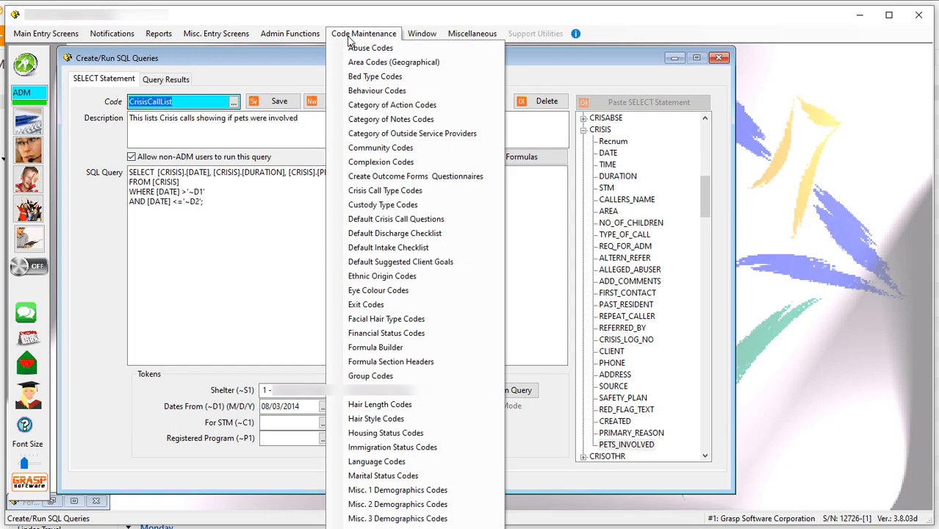
pyautogui.click(399, 349)
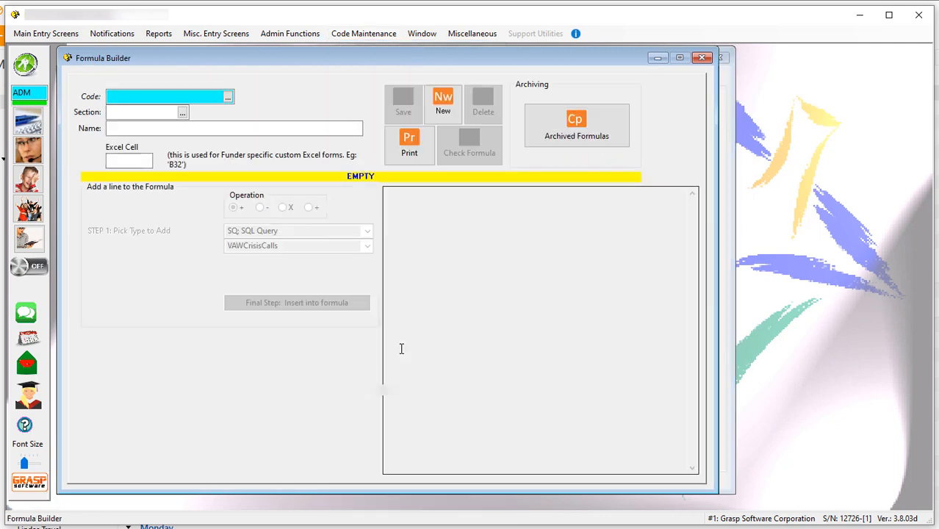
pyautogui.click(228, 97)
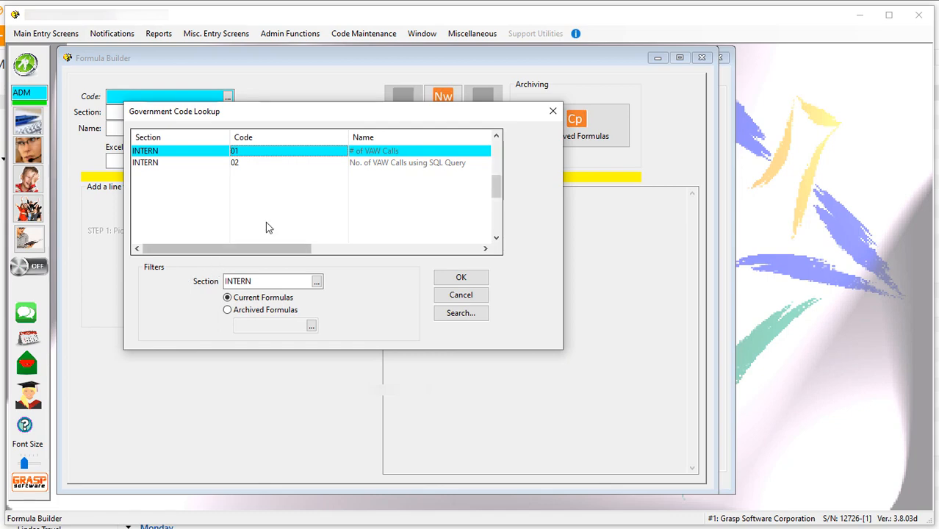
pyautogui.doubleClick(288, 150)
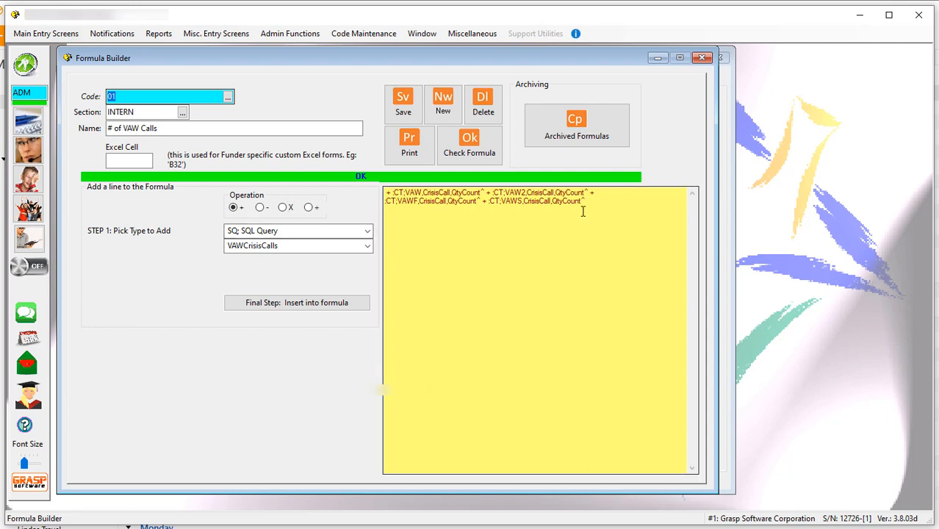
pyautogui.moveTo(585, 201); pyautogui.dragTo(385, 192)
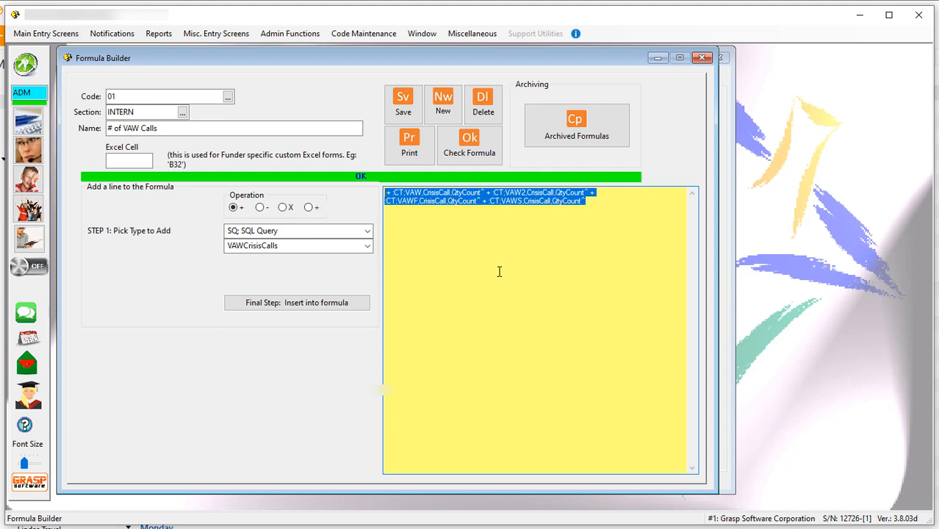
pyautogui.click(583, 221)
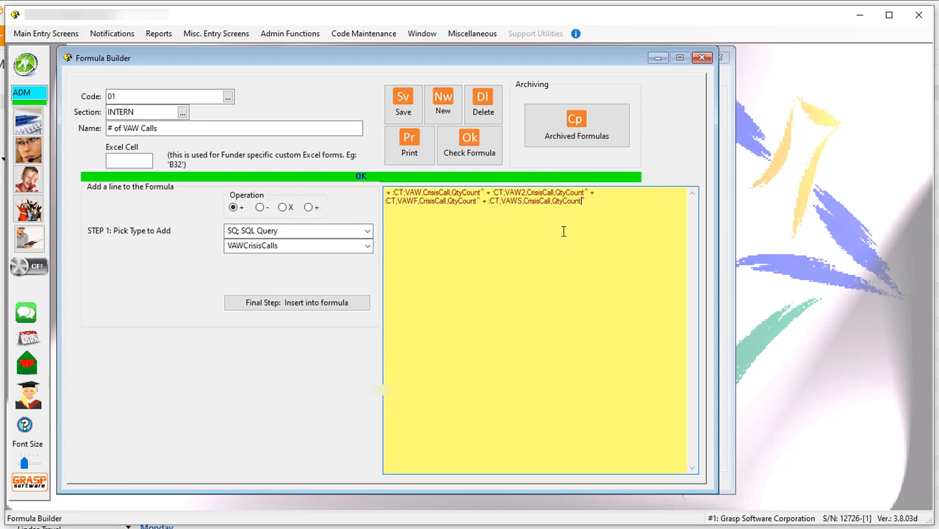
# Load INTERN formula 02 (No. of VAW Calls using SQL Query) and examine its reference to the VAWCrisisCalls query.
pyautogui.click(228, 97)
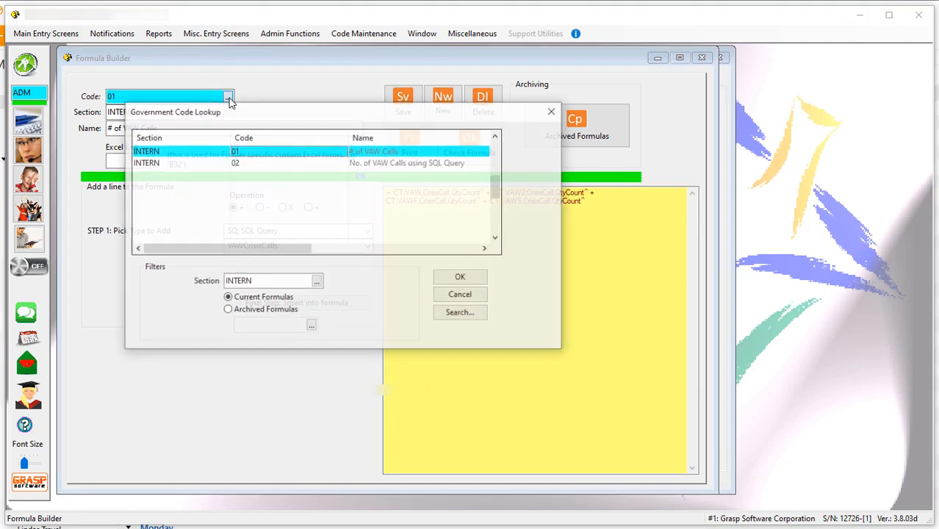
pyautogui.doubleClick(237, 162)
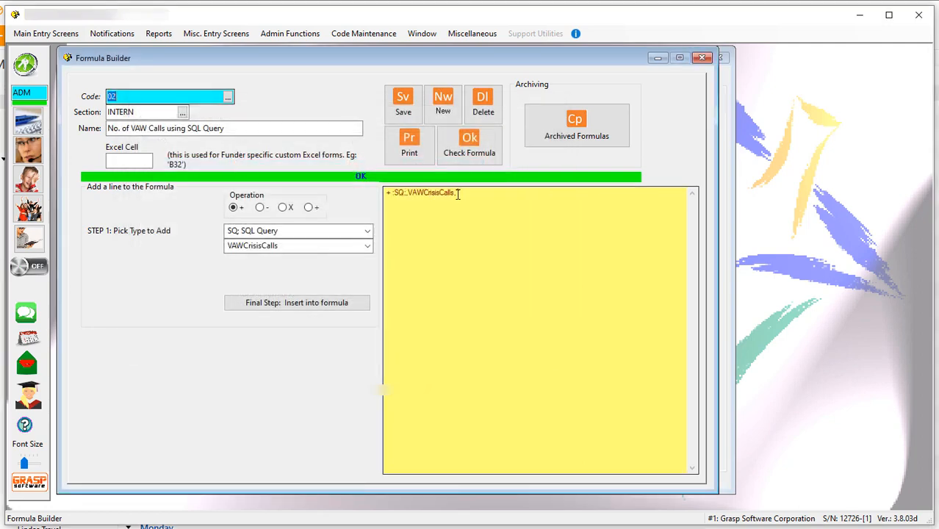
pyautogui.moveTo(457, 193); pyautogui.dragTo(376, 199)
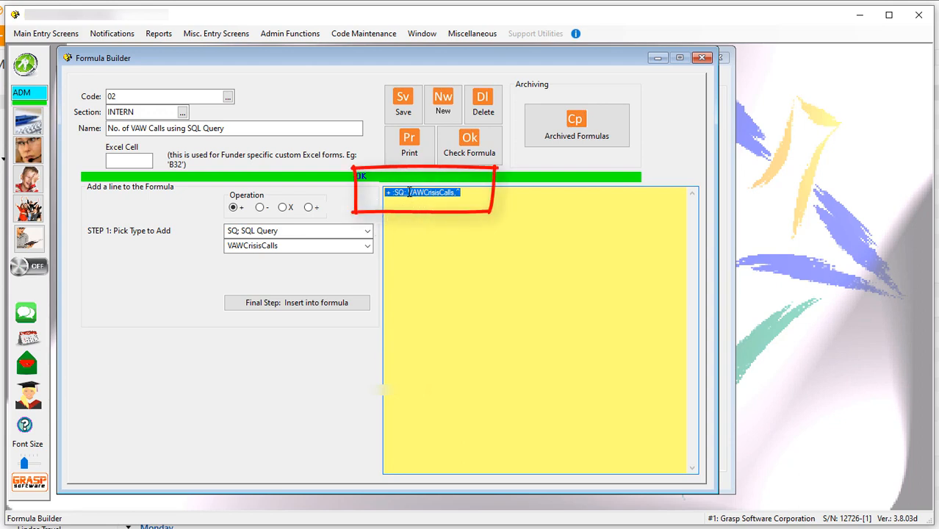
pyautogui.moveTo(408, 191); pyautogui.dragTo(456, 193)
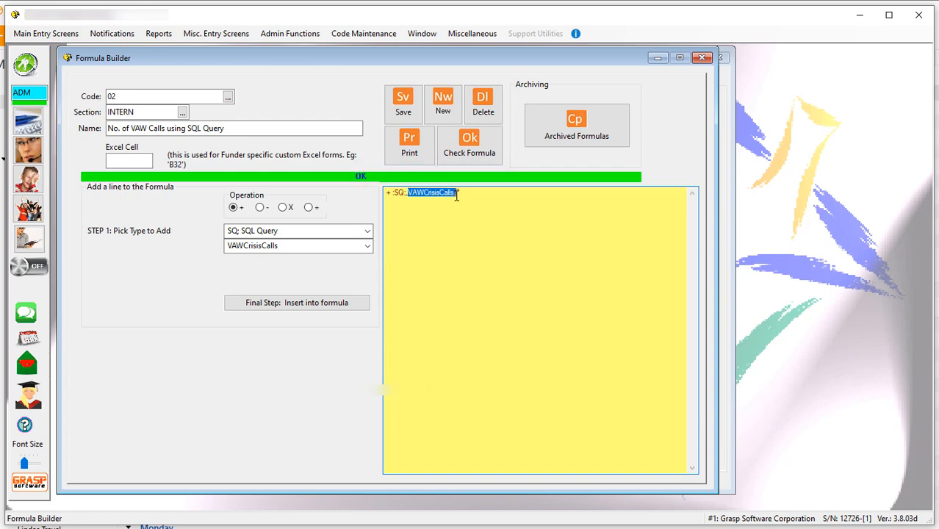
# Switch to Create/Run SQL Queries and load the saved query VAWCrisisCalls.
pyautogui.click(297, 37)
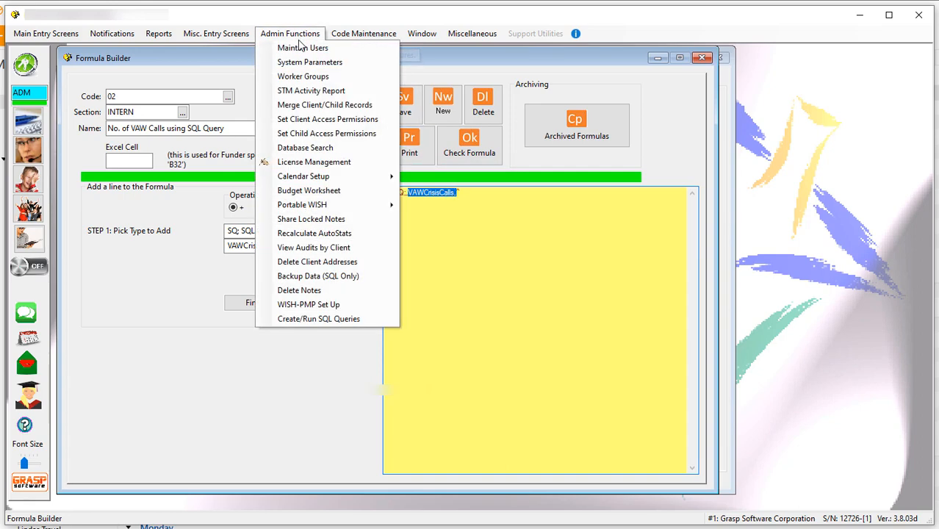
pyautogui.click(340, 321)
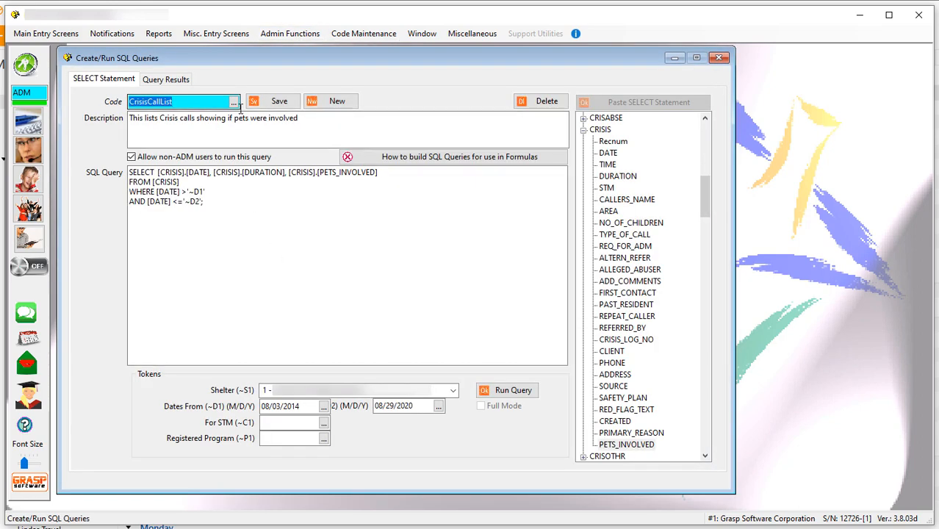
pyautogui.click(233, 102)
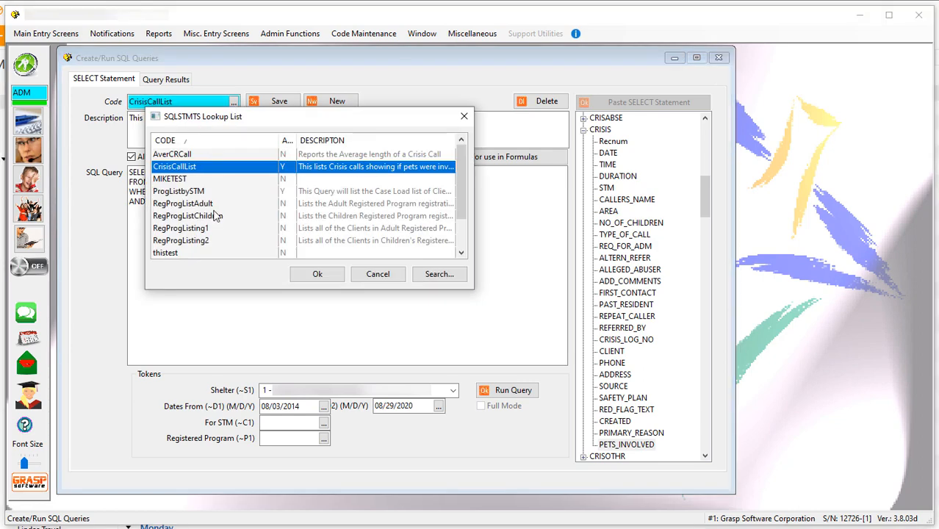
pyautogui.scroll(-1, 213, 214)
pyautogui.doubleClick(182, 240)
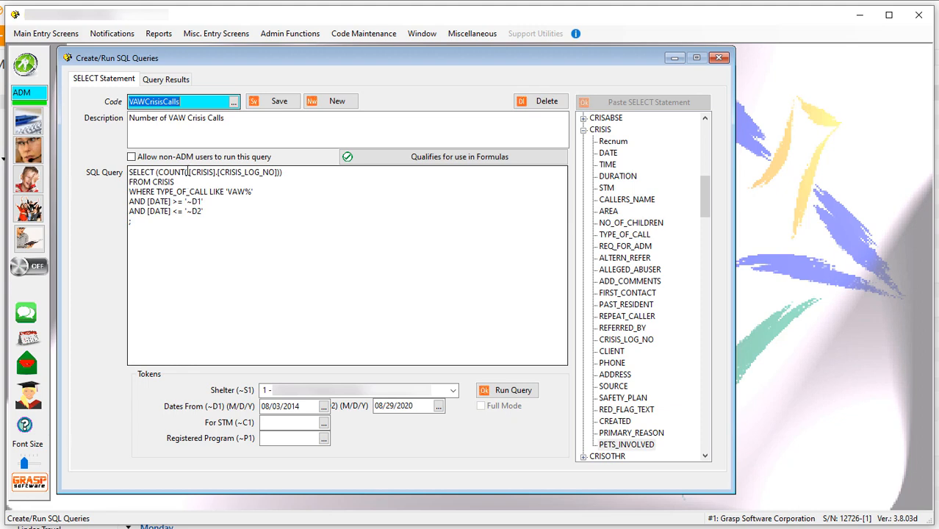
# Examine the query's SELECT COUNT expression and date tokens, run it, and return to the SELECT statement.
pyautogui.moveTo(188, 172); pyautogui.dragTo(122, 200)
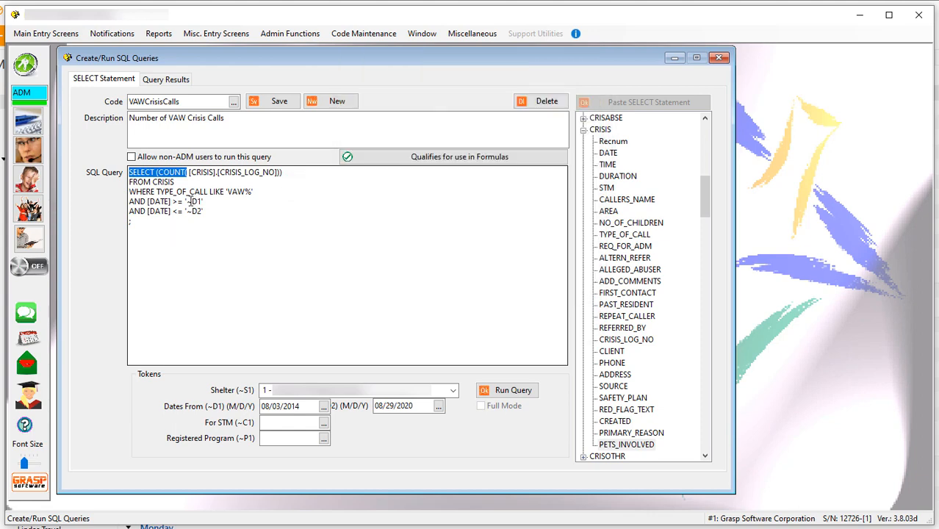
pyautogui.moveTo(186, 201); pyautogui.dragTo(203, 212)
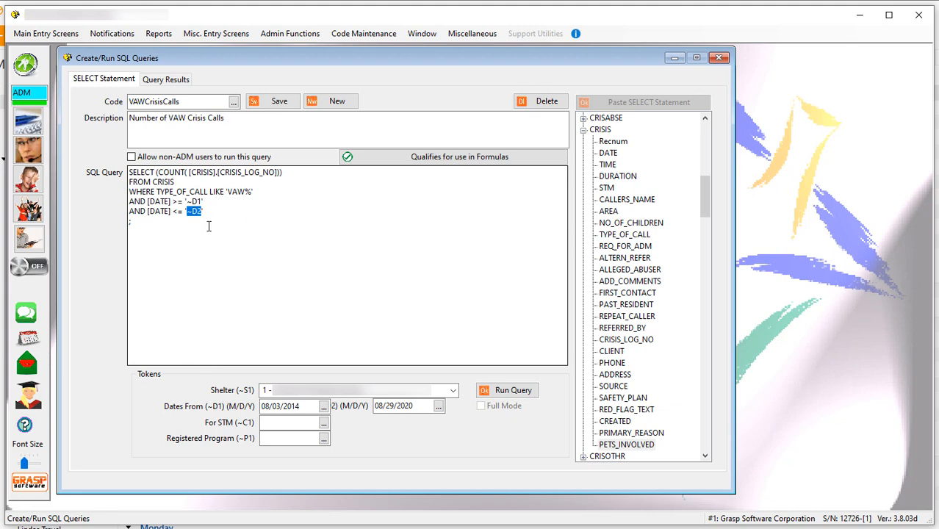
pyautogui.click(512, 391)
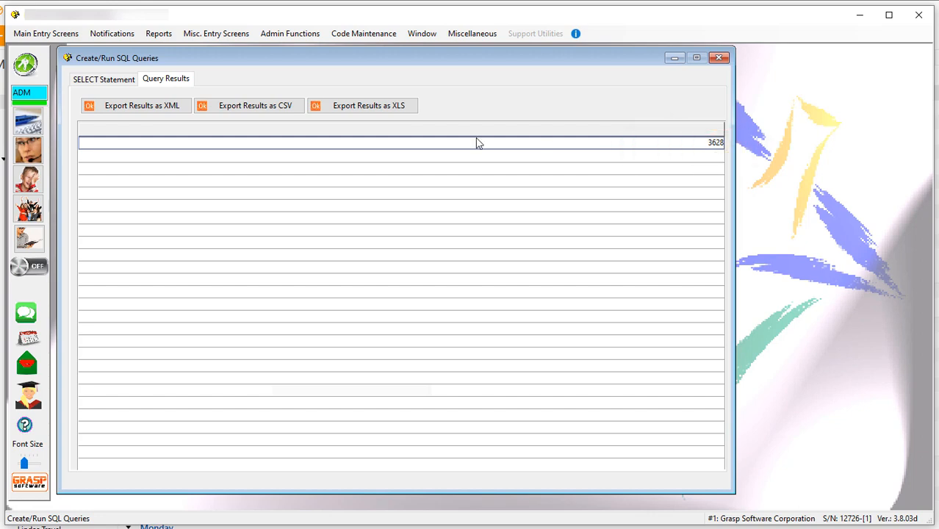
pyautogui.click(118, 80)
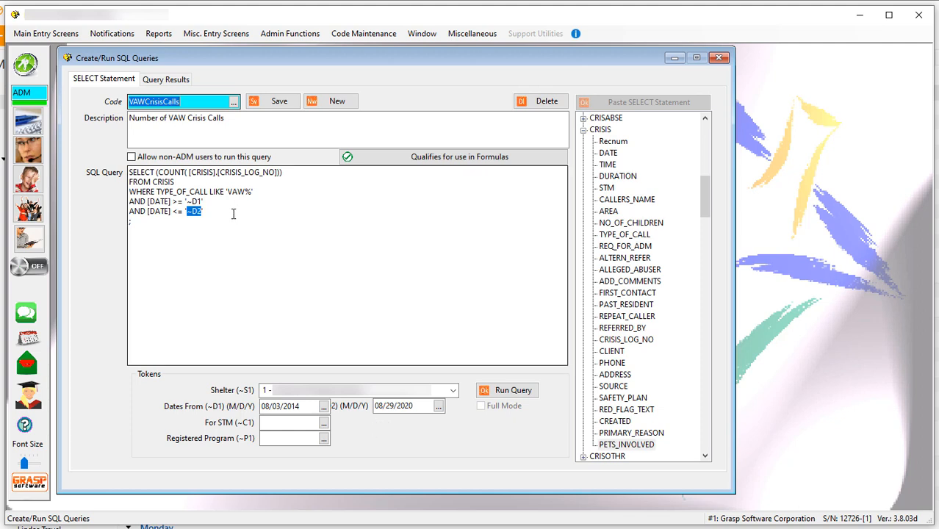
# Go back to the Formula Builder and load formula 01 (# of VAW Calls) in place of formula 02.
pyautogui.click(343, 35)
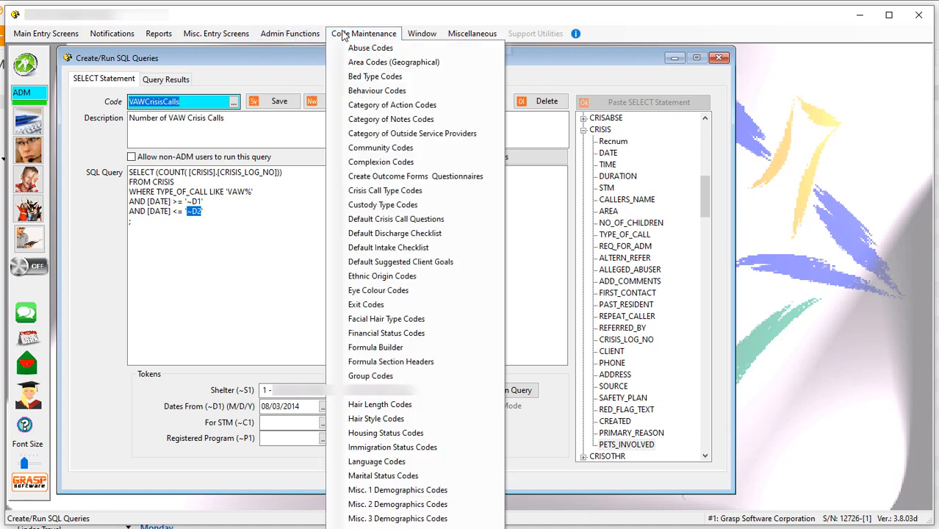
pyautogui.click(391, 351)
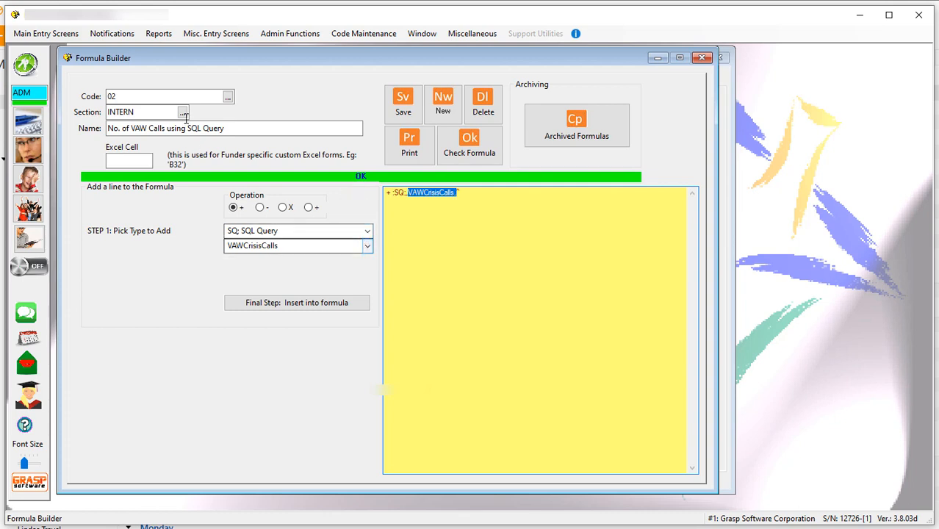
pyautogui.click(435, 242)
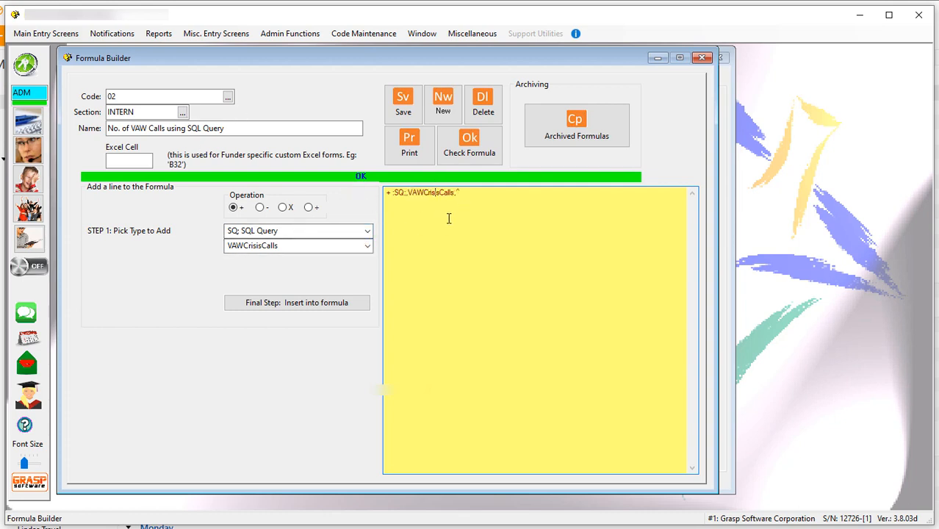
pyautogui.click(228, 98)
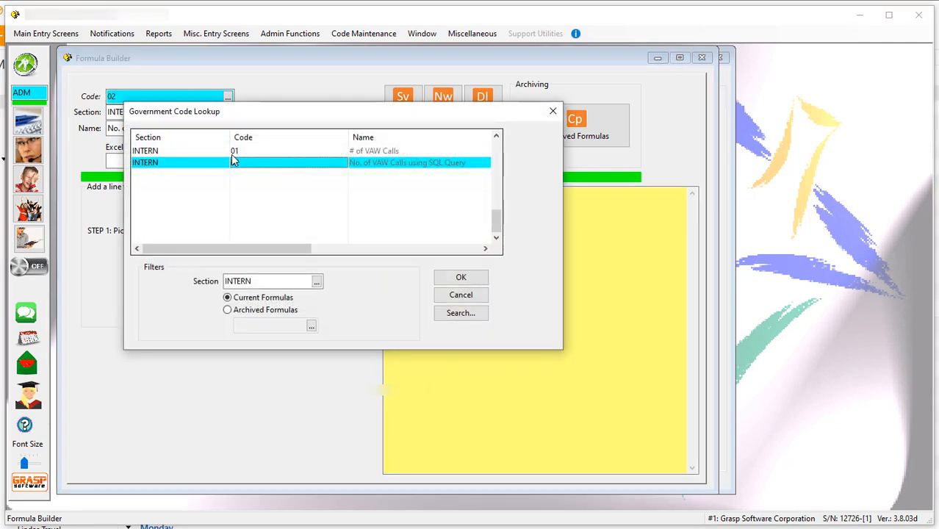
pyautogui.doubleClick(232, 151)
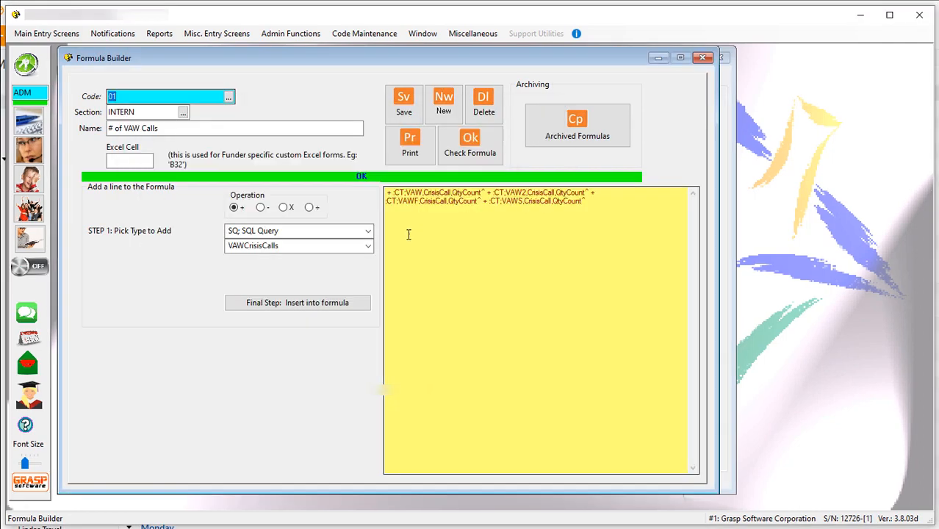
# Generate the Summary by formulas statistics report for MAR/Mar as a print preview and show page 8 with the INTERN formulas.
pyautogui.click(159, 34)
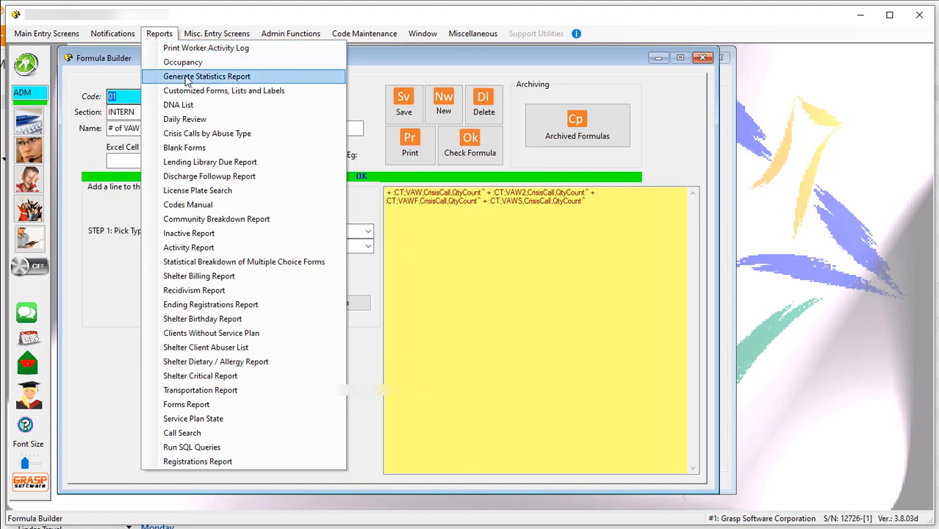
pyautogui.click(186, 78)
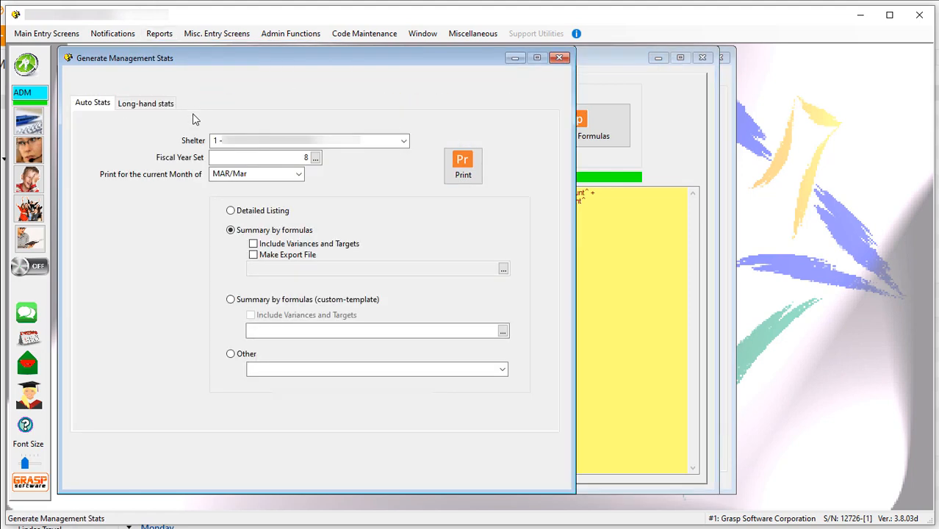
pyautogui.click(454, 174)
pyautogui.click(652, 273)
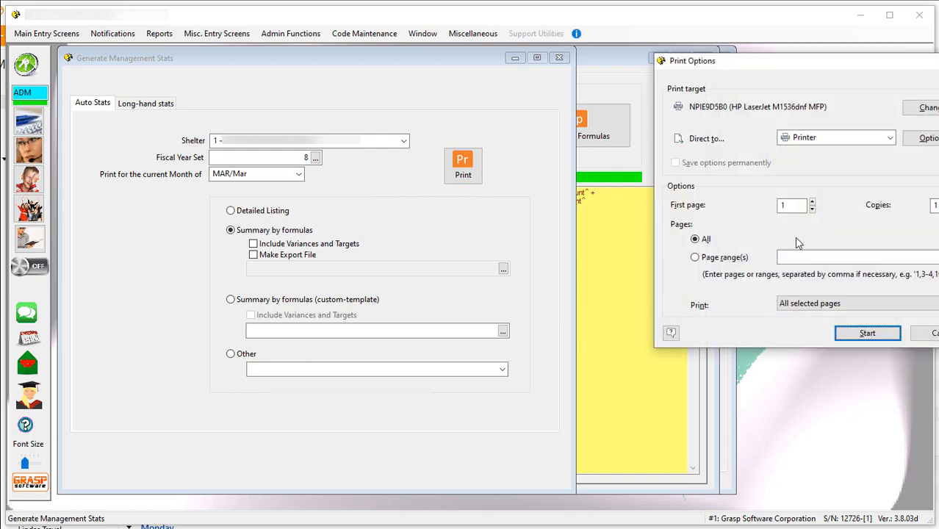
pyautogui.click(889, 138)
pyautogui.click(816, 164)
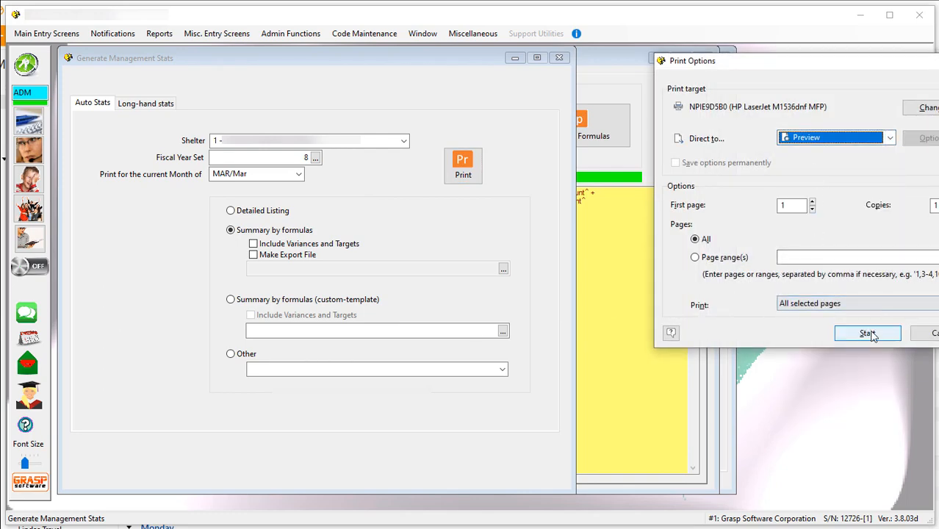
pyautogui.click(809, 331)
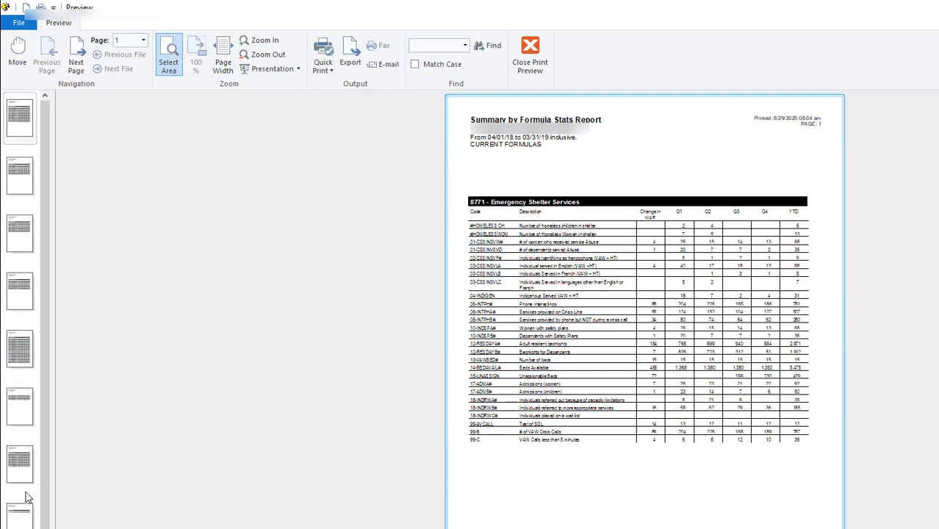
pyautogui.click(21, 520)
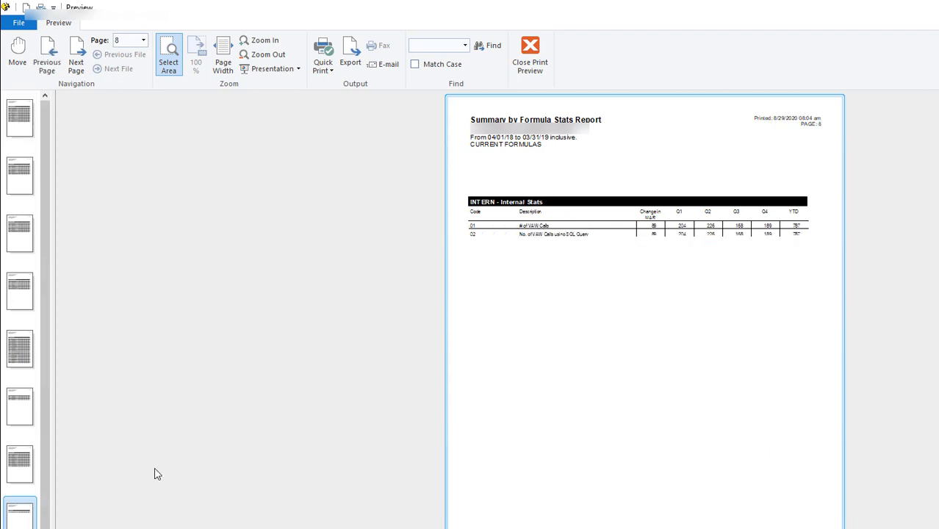
# Enlarge the INTERN formulas in the report preview to compare formulas 01 and 02, and return to the Formula Builder.
pyautogui.click(256, 41)
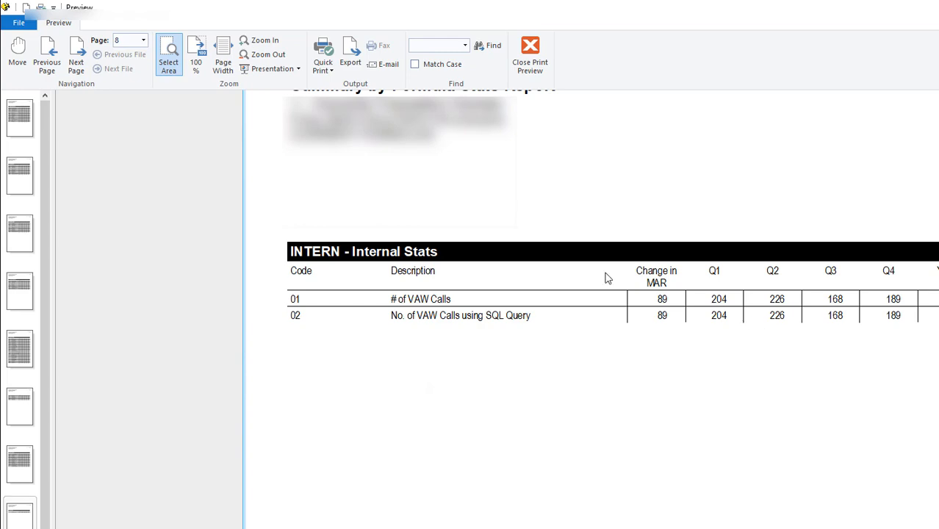
pyautogui.click(532, 49)
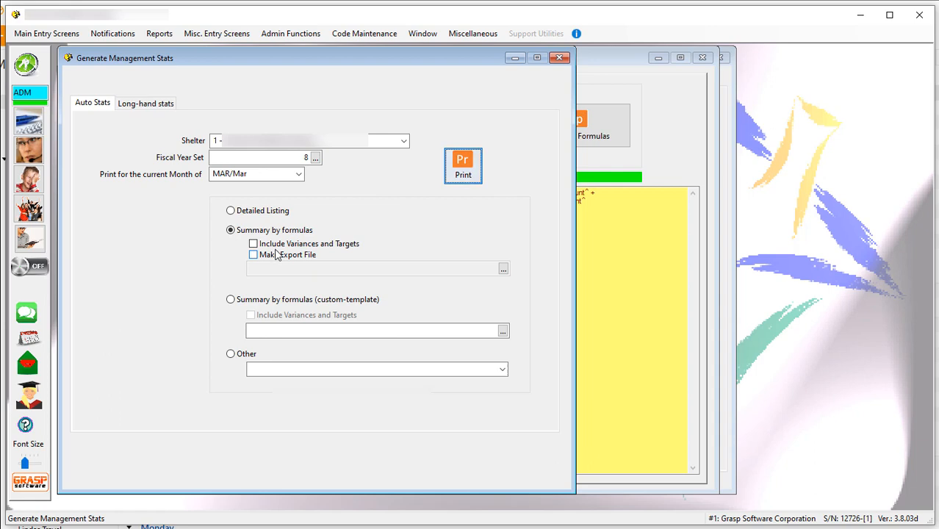
pyautogui.click(681, 149)
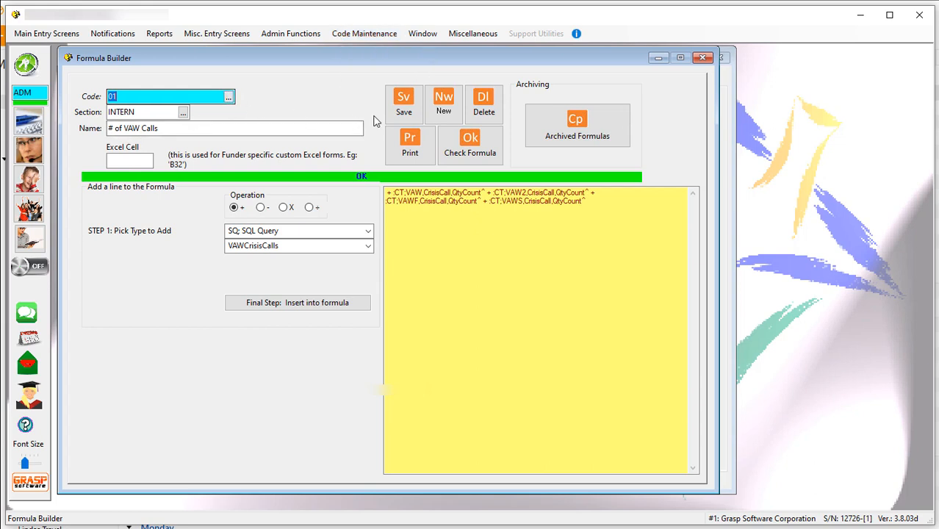
# Create and save a new formula with code 03, section INTERN and name "# of VAW Calls under 5 minutes".
pyautogui.click(449, 109)
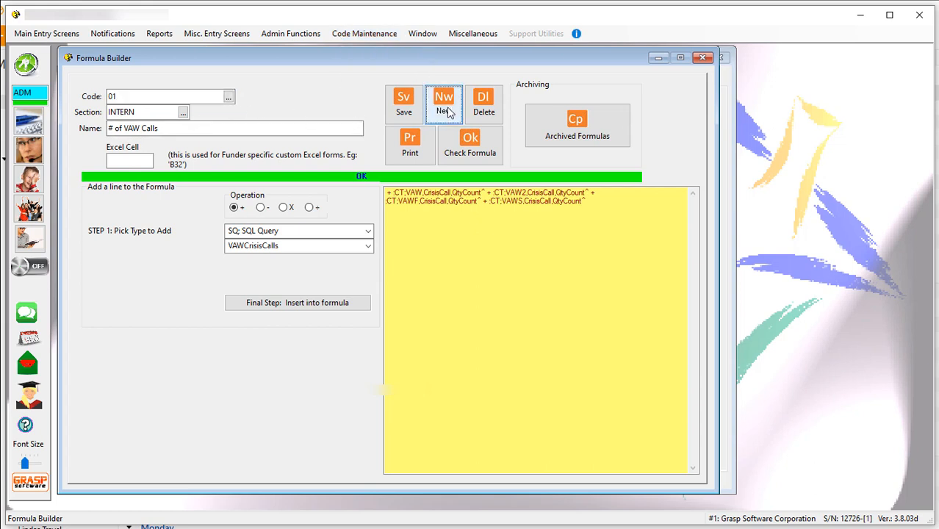
pyautogui.click(160, 98)
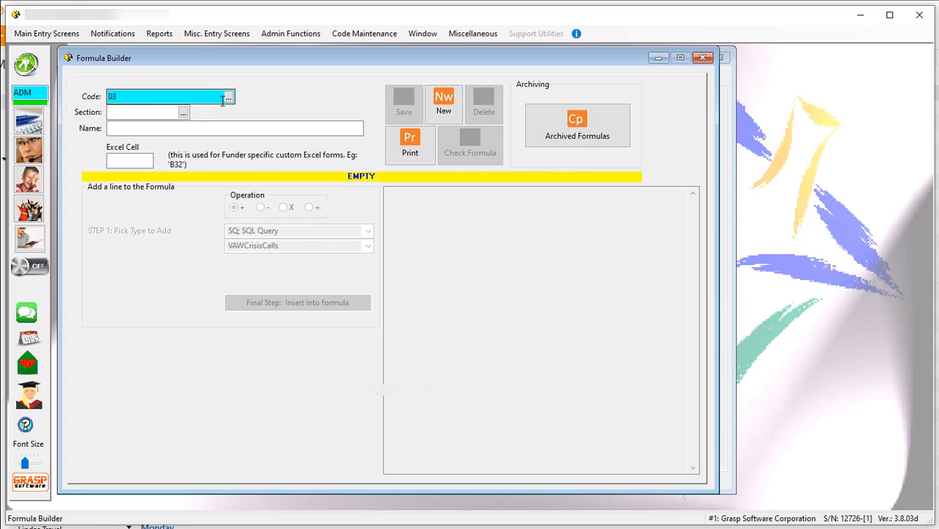
pyautogui.write('03')
pyautogui.press('Tab')
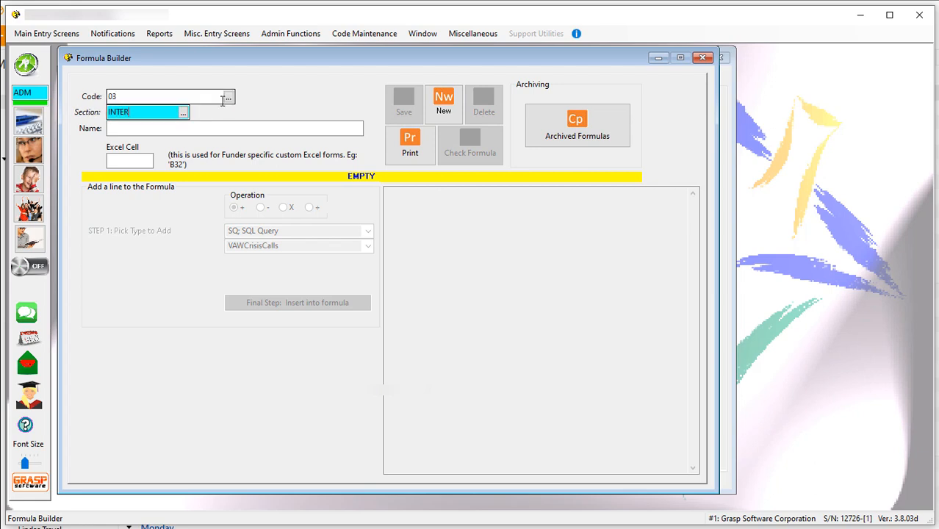
pyautogui.press('Tab')
pyautogui.write('#')
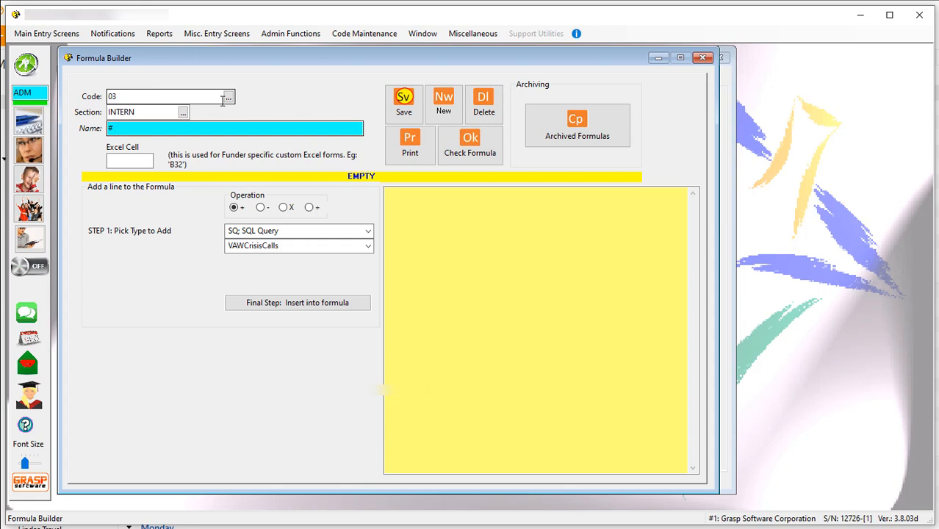
pyautogui.write(' of VAW Calls under 5 minutes')
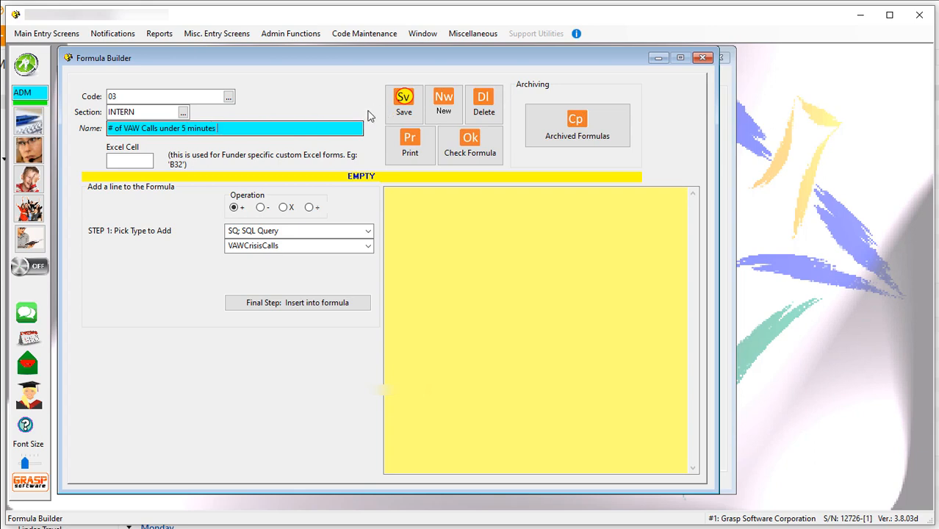
pyautogui.click(399, 106)
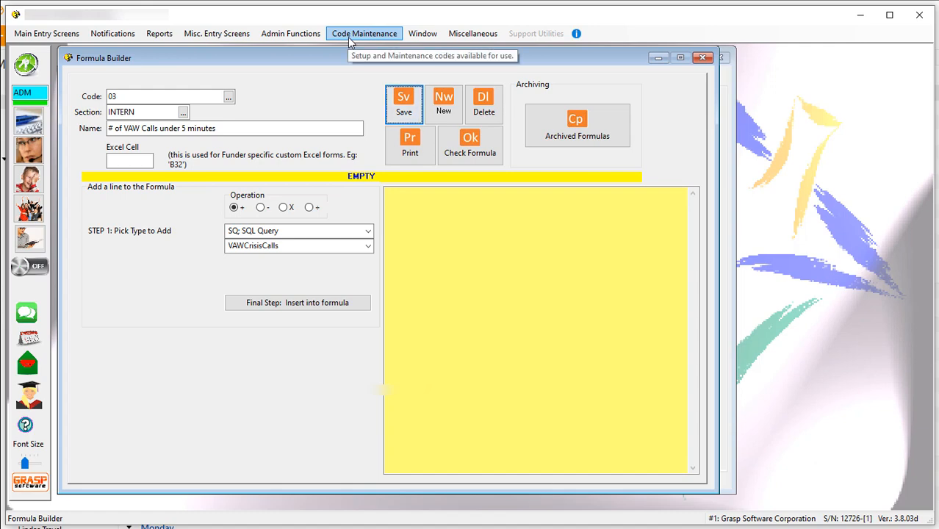
# Switch to Create/Run SQL Queries and load the saved query VAWCallsLT5min in place of VAWCrisisCalls.
pyautogui.click(291, 33)
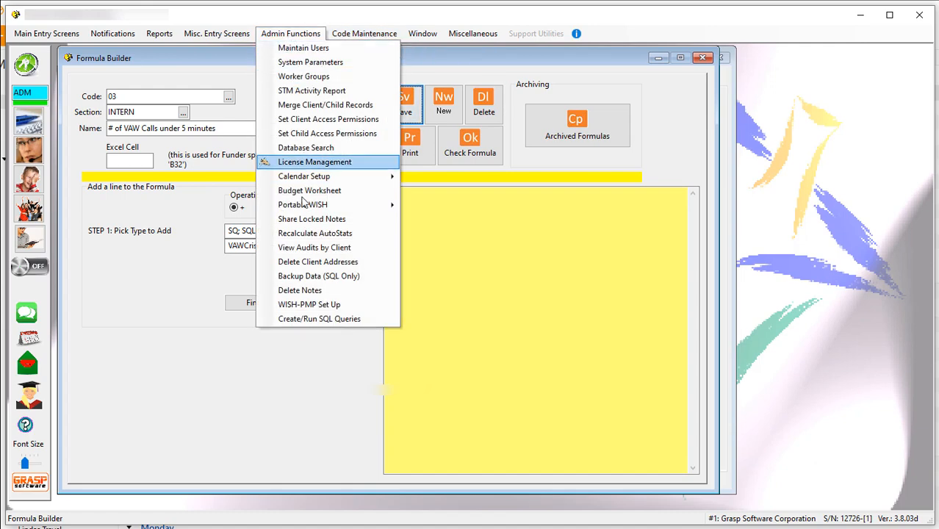
pyautogui.click(325, 319)
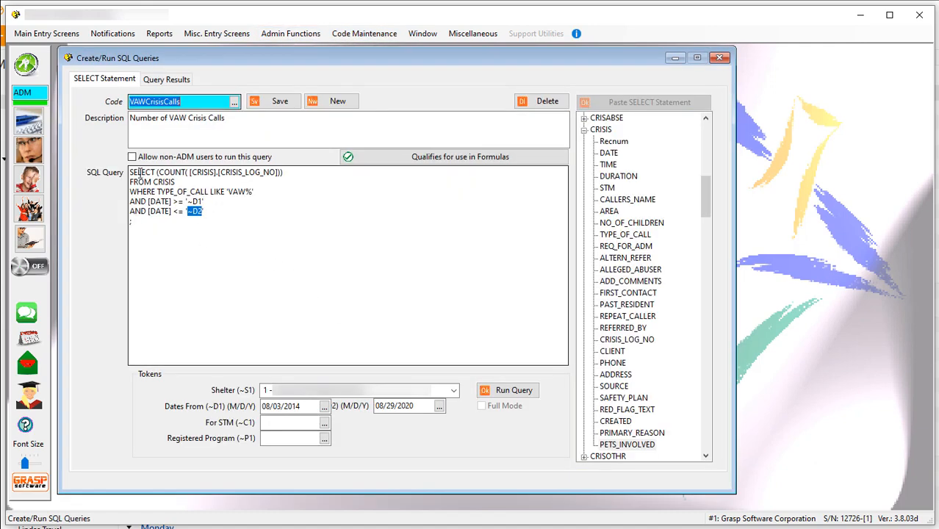
pyautogui.moveTo(230, 212); pyautogui.dragTo(111, 171)
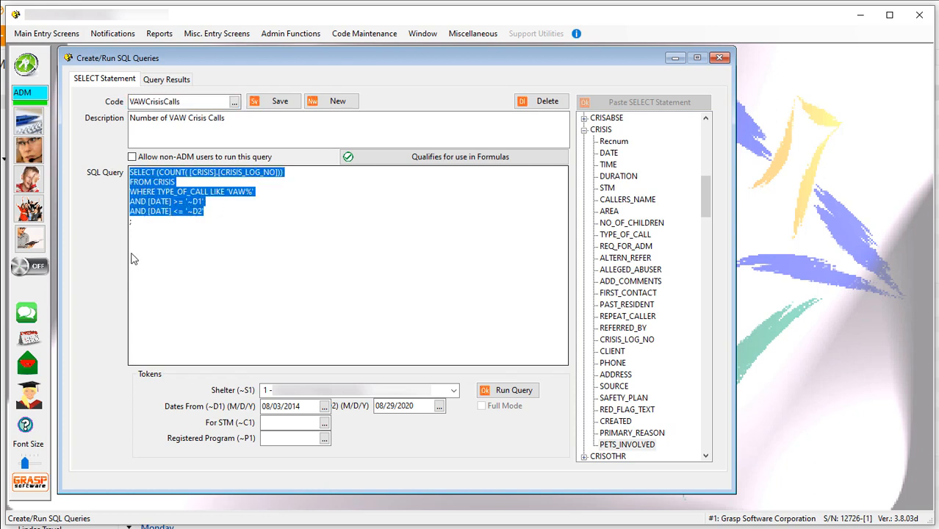
pyautogui.click(167, 251)
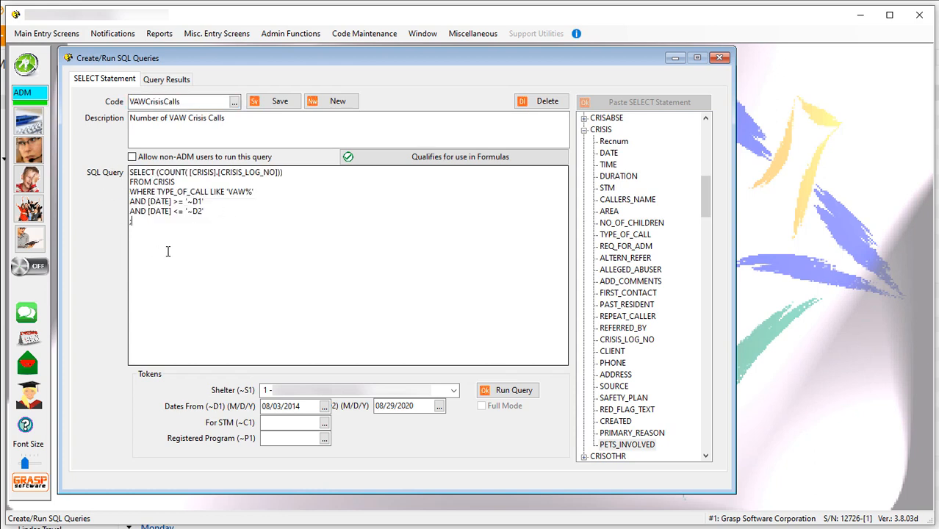
pyautogui.click(234, 102)
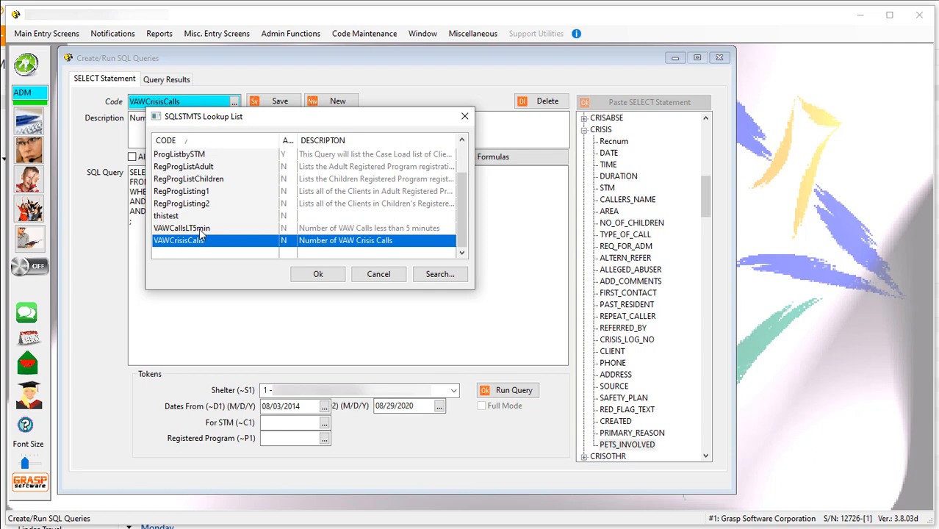
pyautogui.click(199, 229)
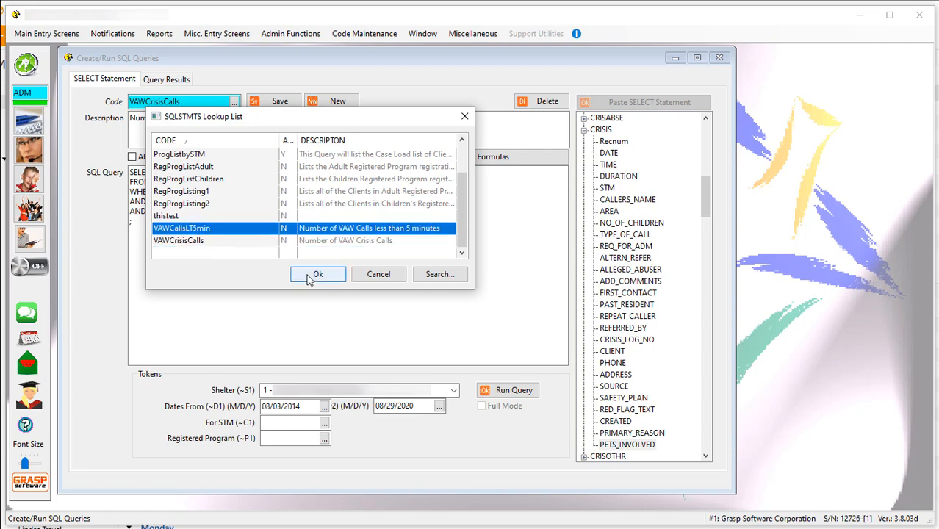
pyautogui.click(312, 274)
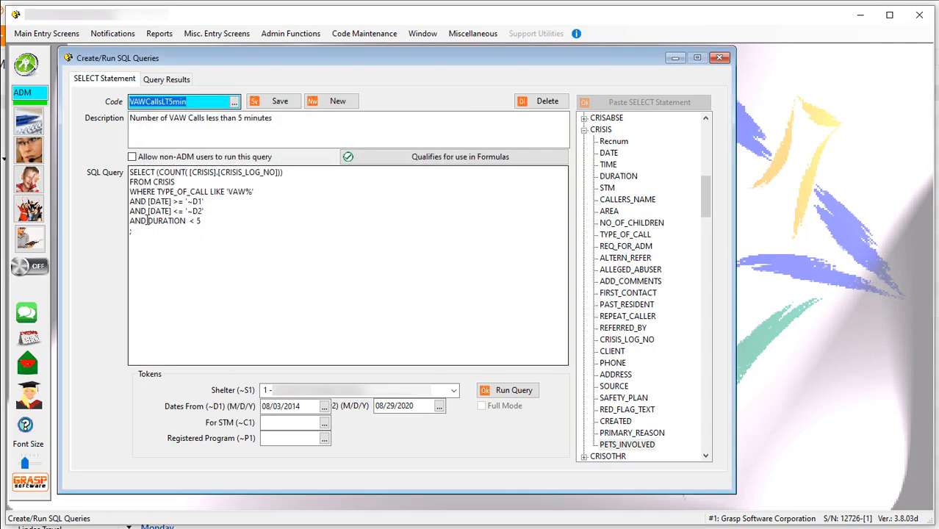
# Examine the query's AND DURATION < 5 condition, run the query, and return to its SELECT statement.
pyautogui.moveTo(130, 220); pyautogui.dragTo(204, 220)
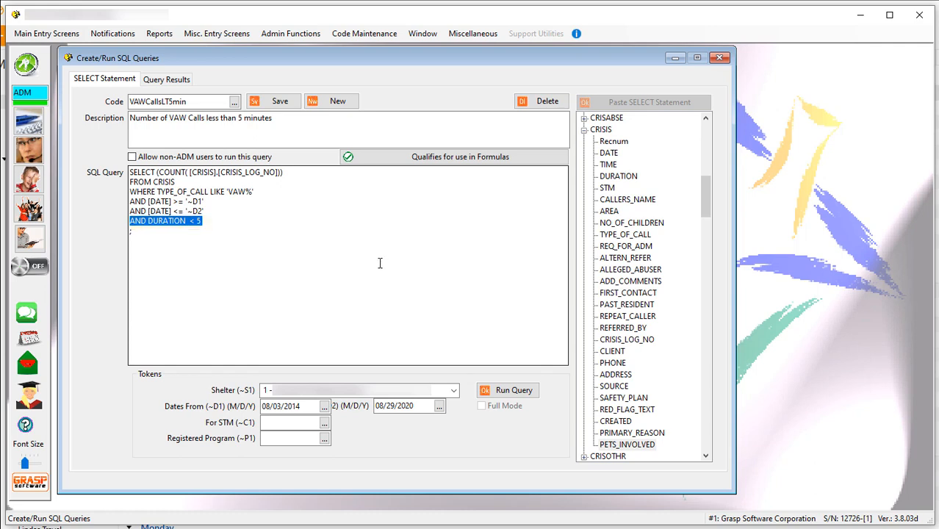
pyautogui.click(515, 391)
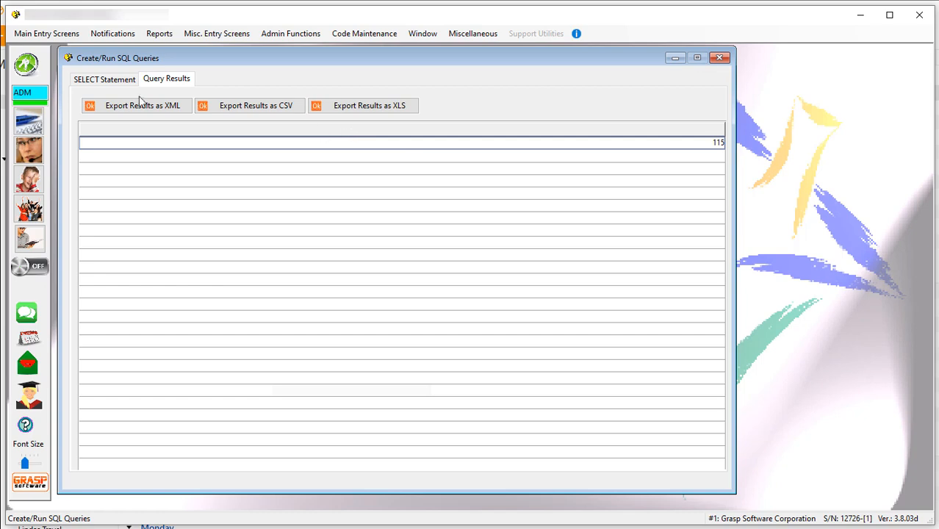
pyautogui.click(108, 80)
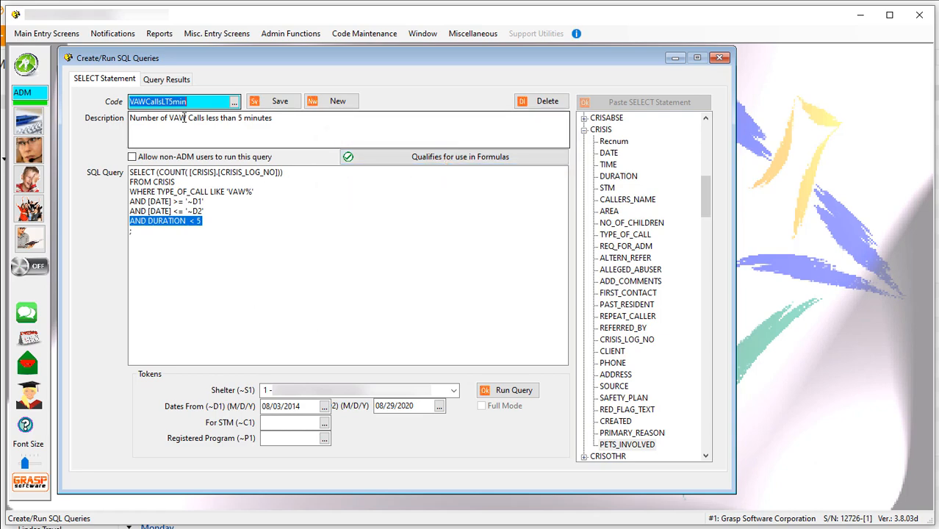
# Go back to the Formula Builder, insert the SQL Query VAWCallsLT5min into formula 03, and save it.
pyautogui.click(349, 35)
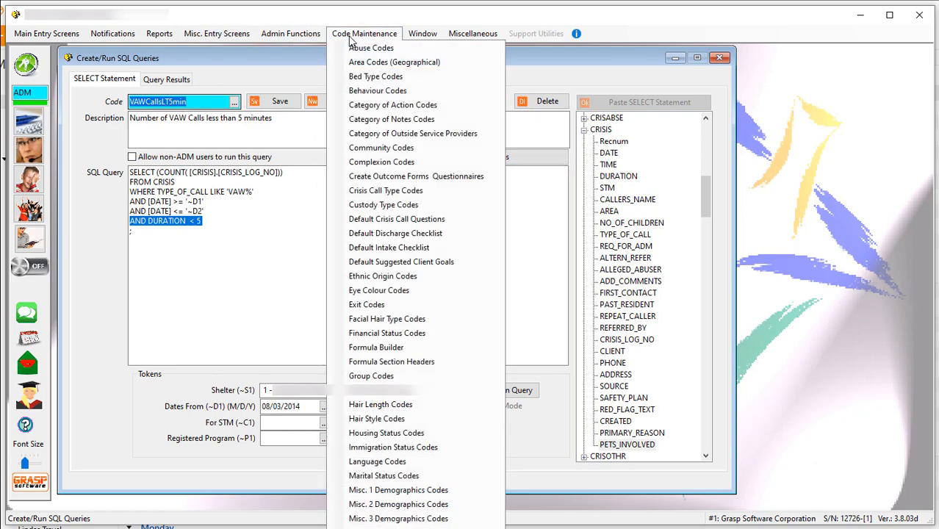
pyautogui.click(388, 350)
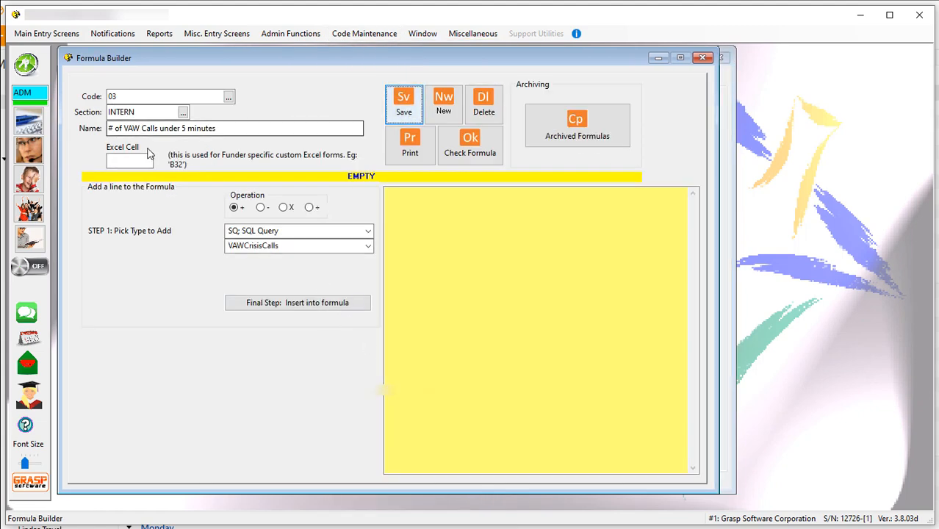
pyautogui.click(367, 231)
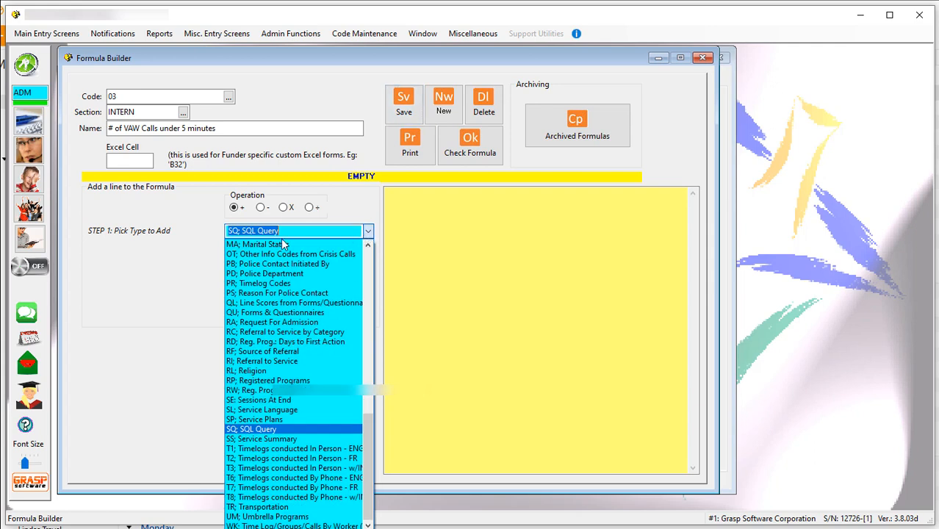
pyautogui.click(282, 429)
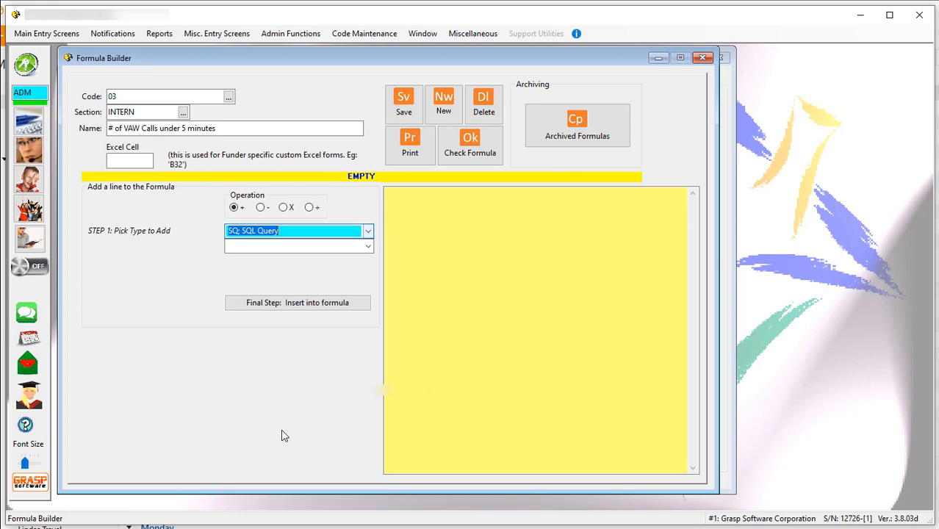
pyautogui.click(367, 247)
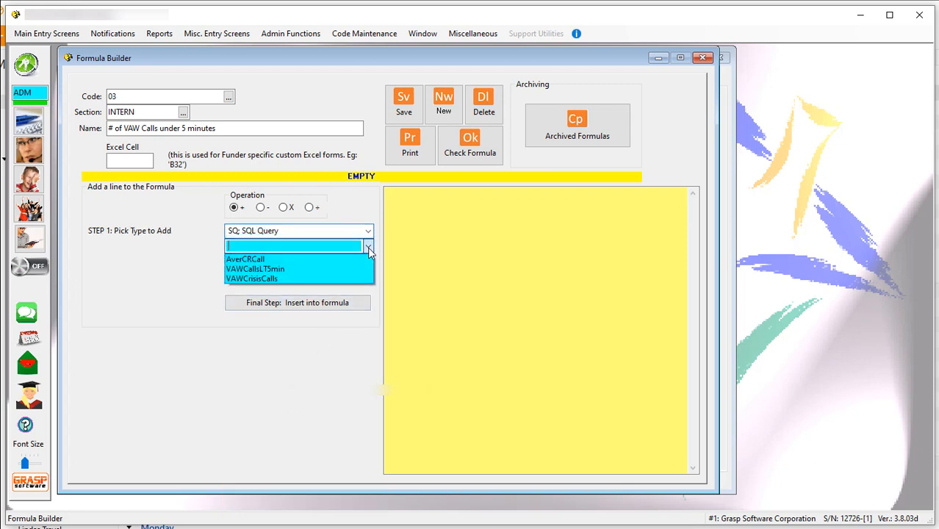
pyautogui.click(286, 269)
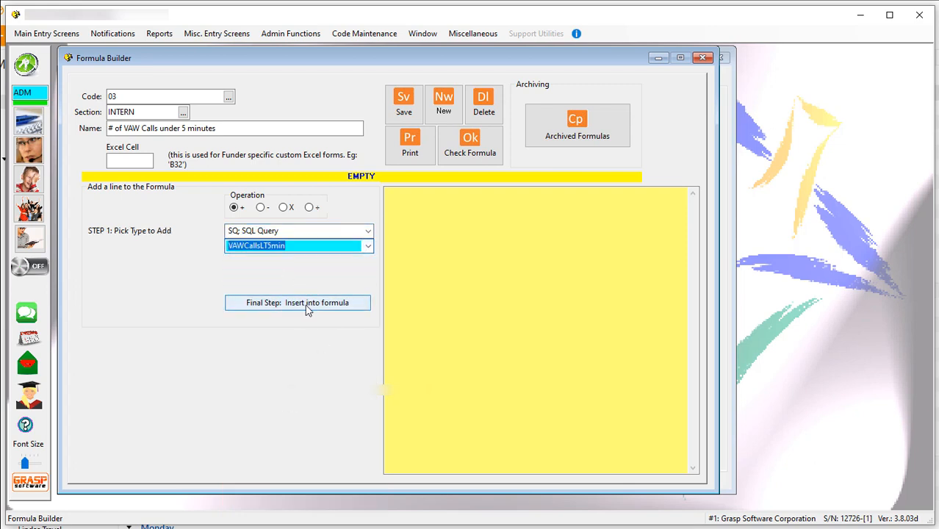
pyautogui.click(308, 307)
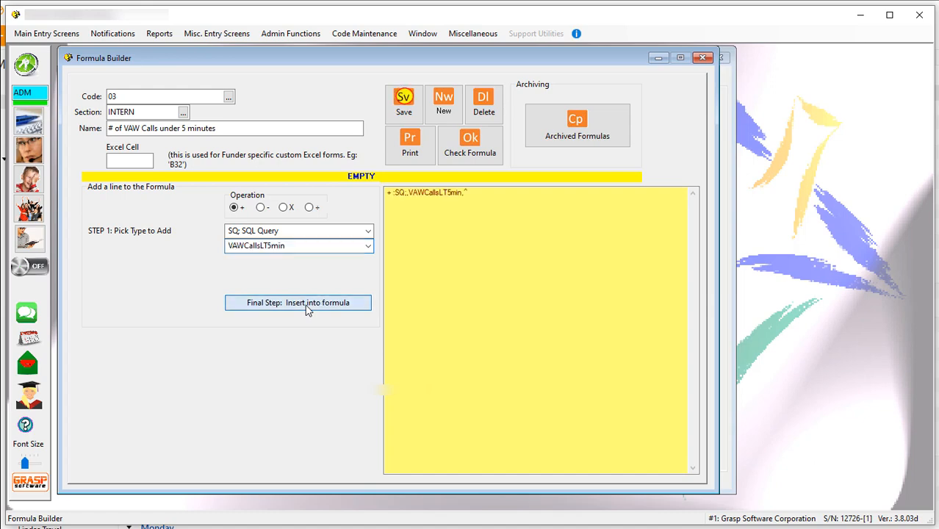
pyautogui.click(402, 106)
# Generate the Summary by formulas statistics report for the current formulas as a print preview and examine the INTERN formulas on page 8.
pyautogui.click(159, 34)
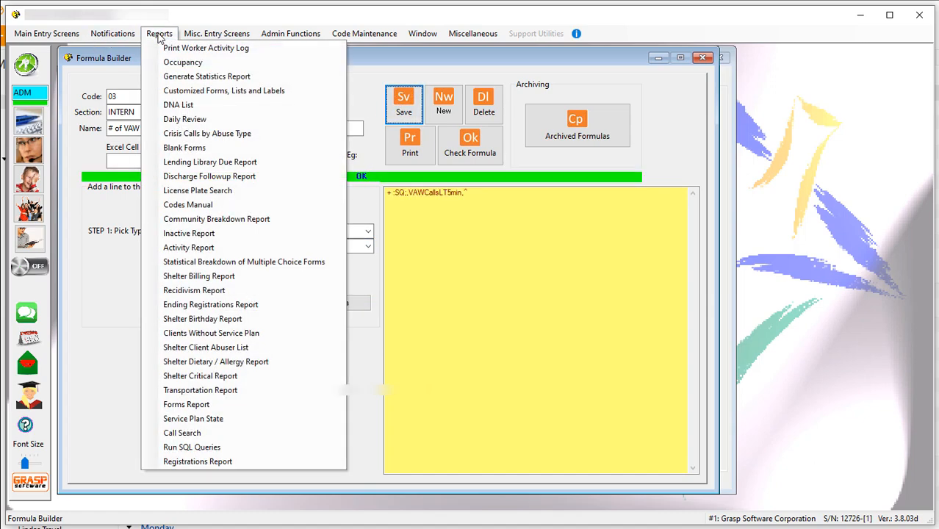
pyautogui.click(188, 77)
pyautogui.click(458, 175)
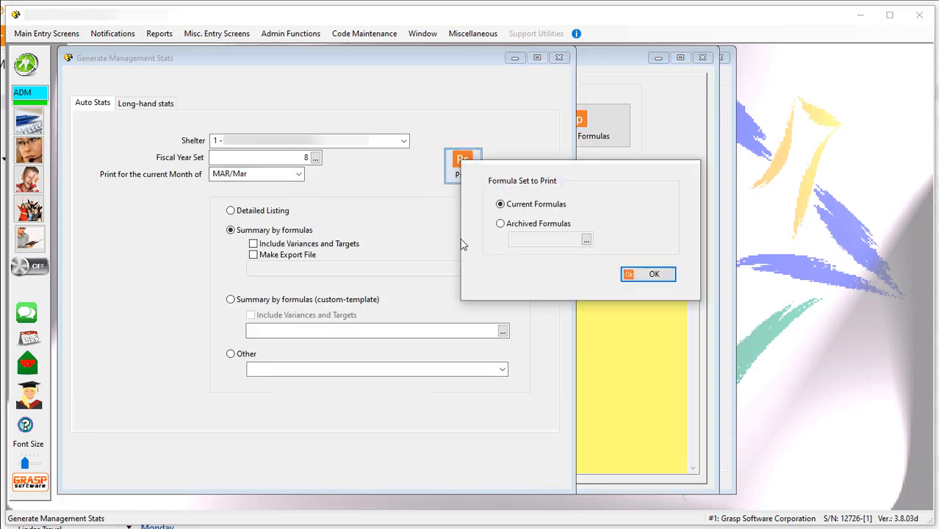
pyautogui.click(662, 275)
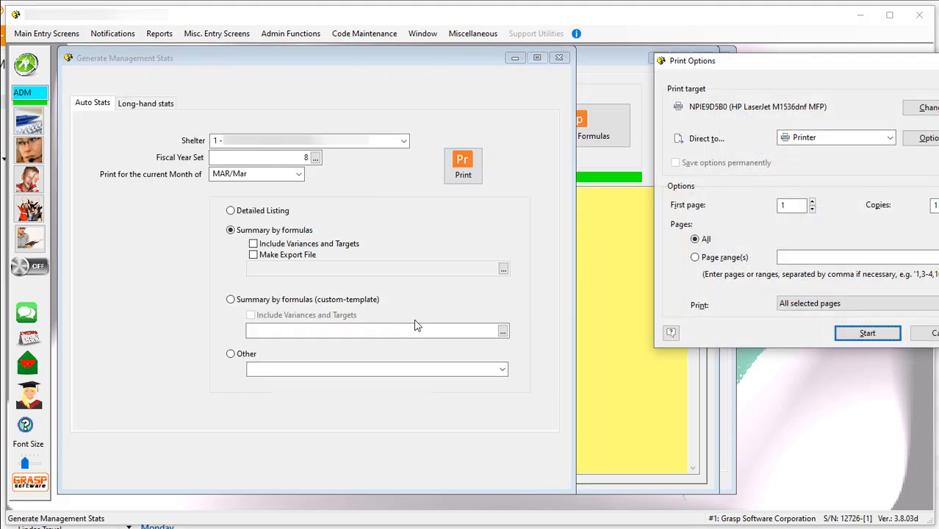
pyautogui.click(876, 137)
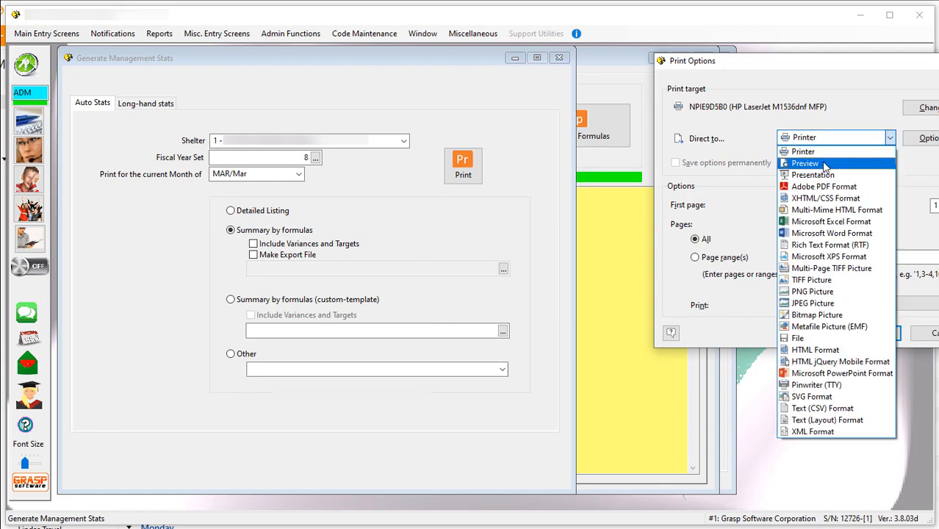
pyautogui.click(824, 163)
pyautogui.click(868, 334)
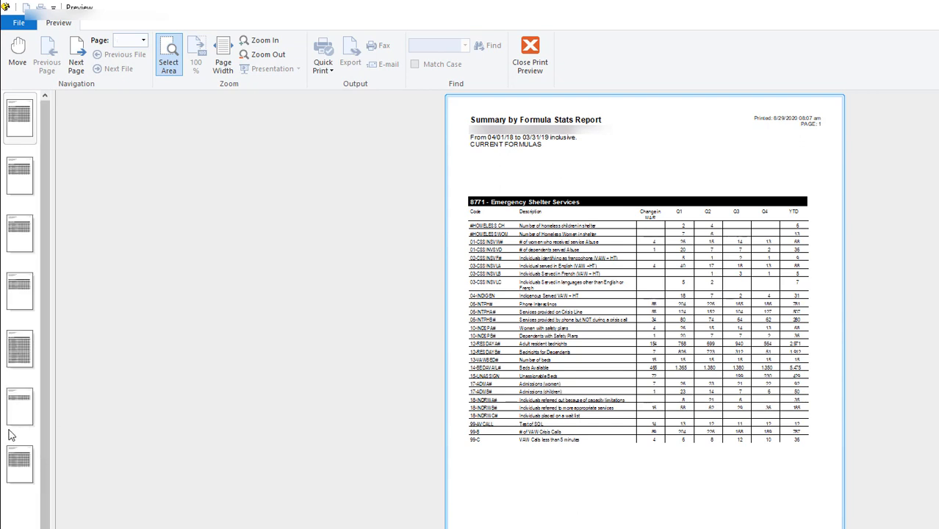
pyautogui.click(20, 421)
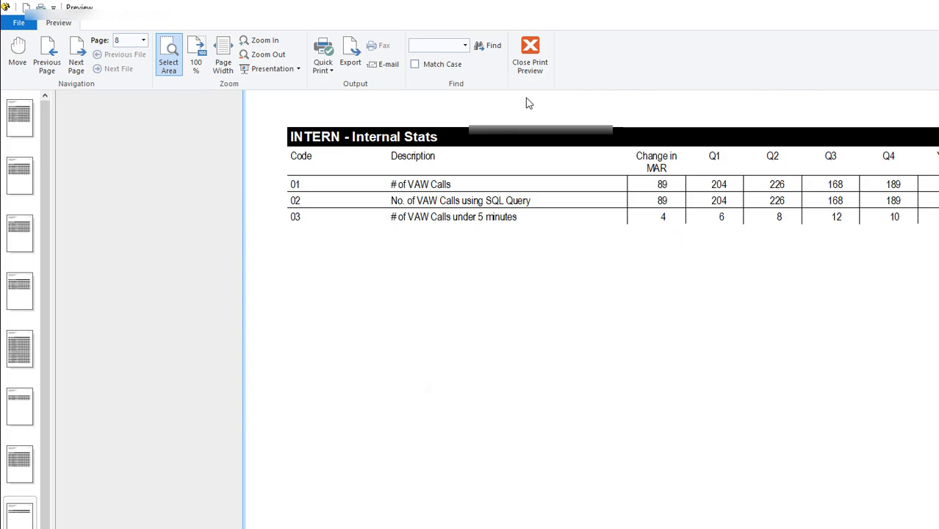
# Close the statistics report preview and switch to Create/Run SQL Queries.
pyautogui.click(529, 65)
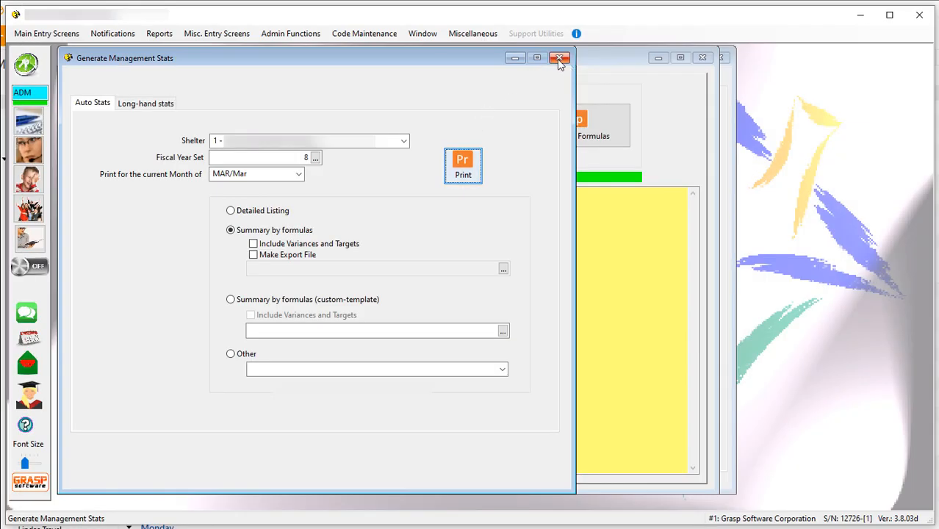
pyautogui.click(307, 35)
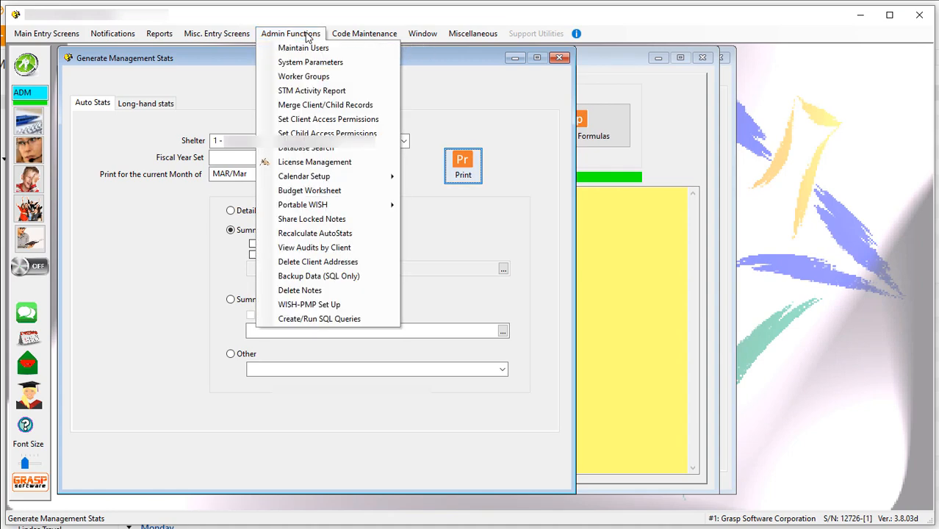
pyautogui.click(338, 320)
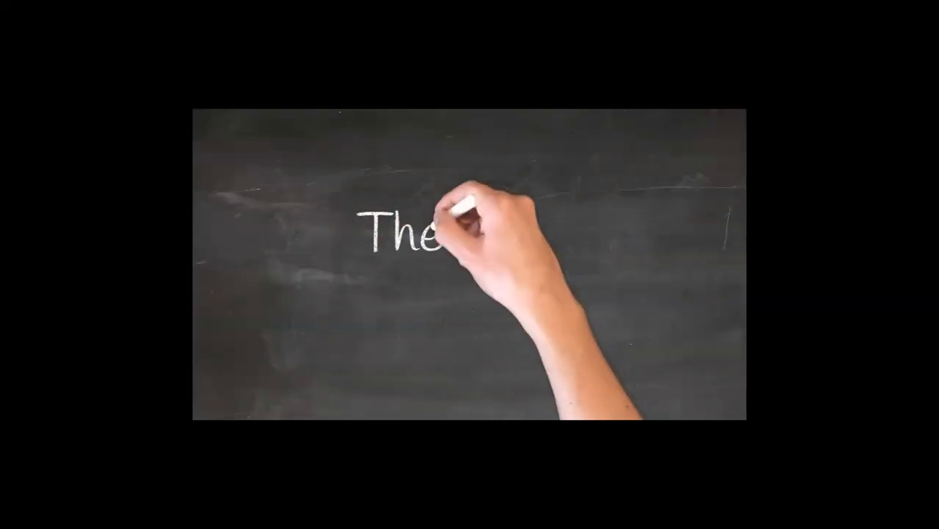